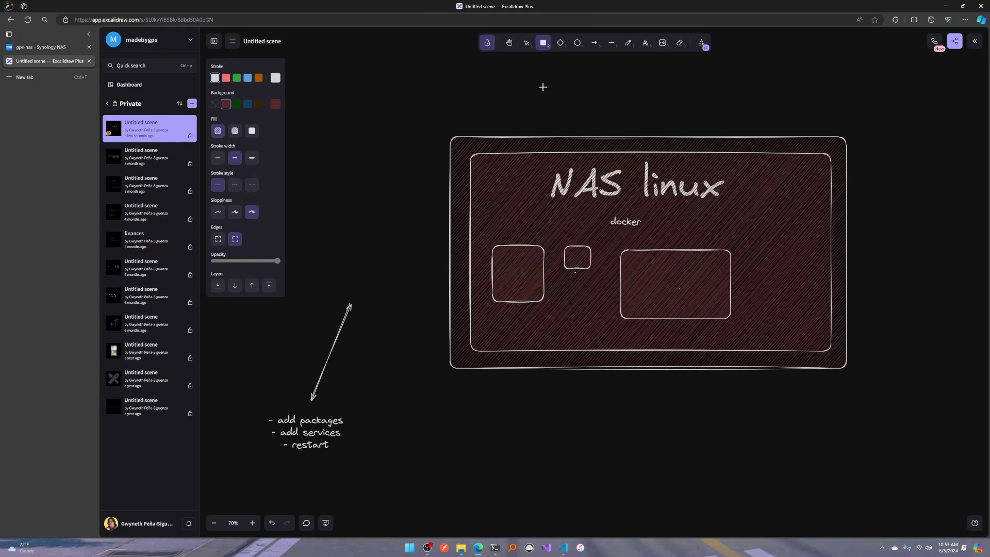
# Draw double-headed arrows from the left square in the docker area to the small square, above the NAS frame and below it.
pyautogui.click(594, 43)
pyautogui.moveTo(560, 268); pyautogui.dragTo(565, 261)
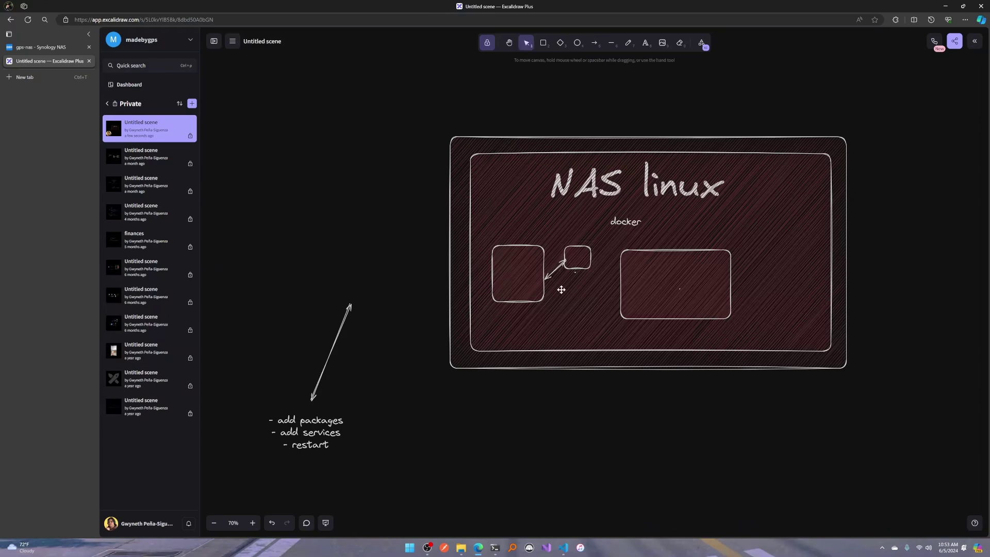
pyautogui.click(528, 241)
pyautogui.click(594, 43)
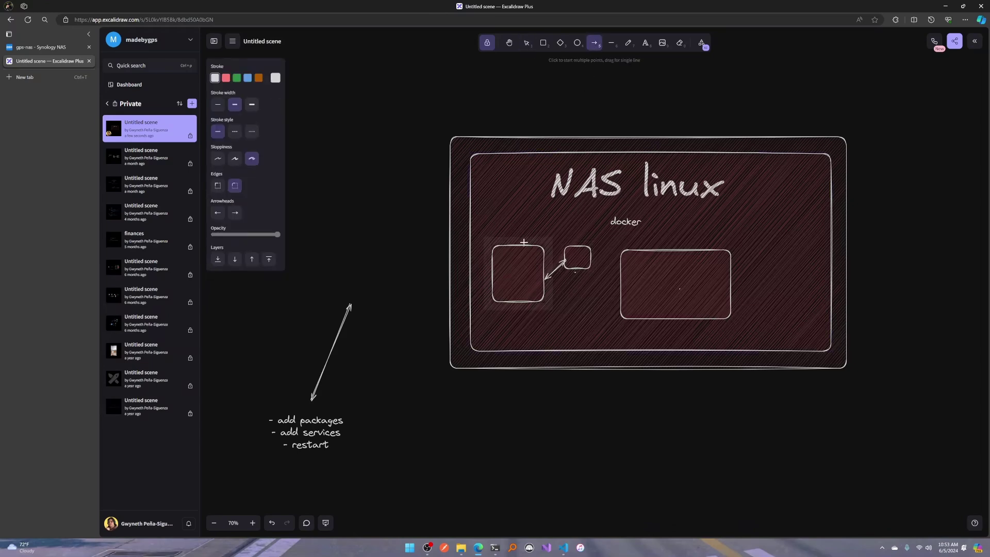
pyautogui.moveTo(520, 243); pyautogui.dragTo(520, 100)
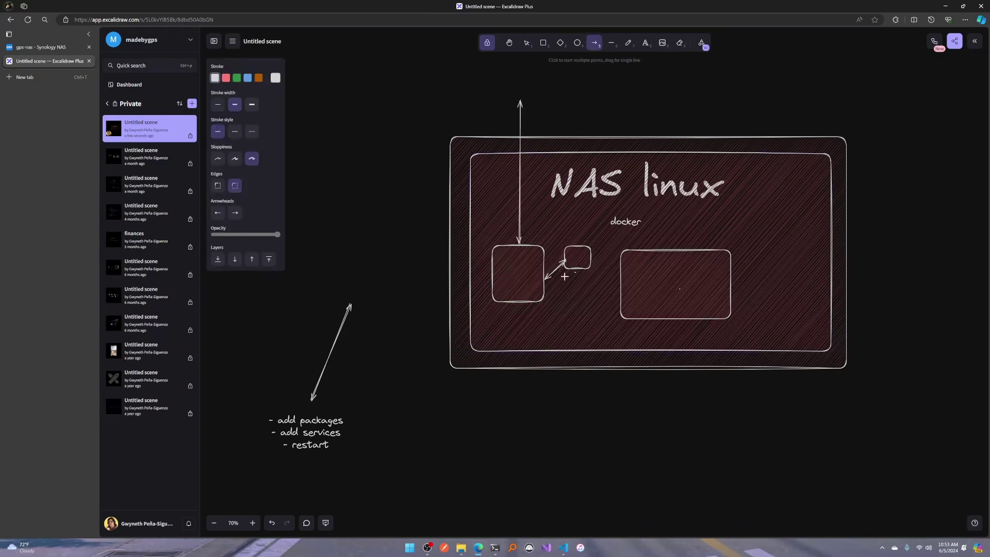
pyautogui.moveTo(519, 305); pyautogui.dragTo(528, 418)
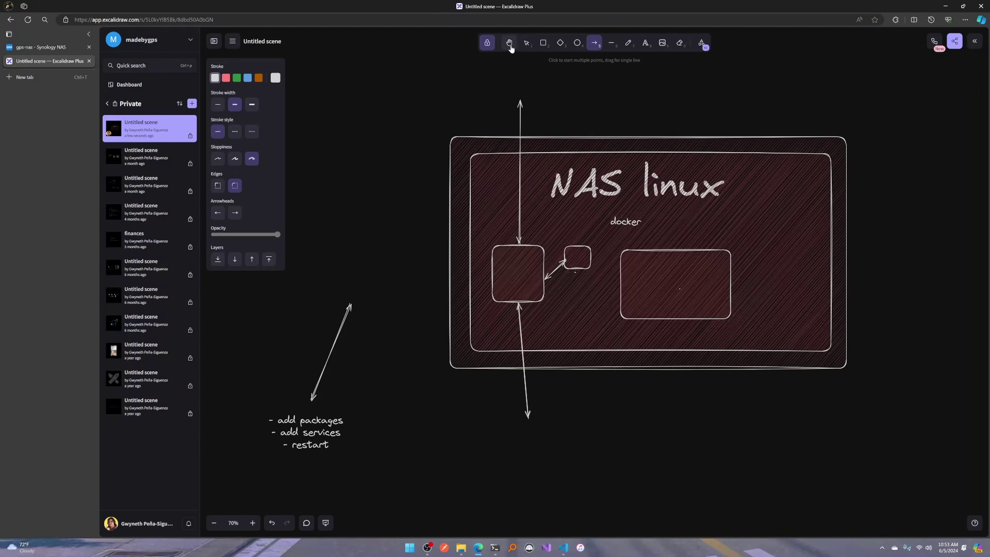
# Extend the notes arrow to the docker area's left square and add a copy linking the notes to the large rectangle.
pyautogui.click(527, 43)
pyautogui.click(349, 310)
pyautogui.moveTo(349, 309); pyautogui.dragTo(497, 279)
pyautogui.click(361, 402)
pyautogui.click(356, 373)
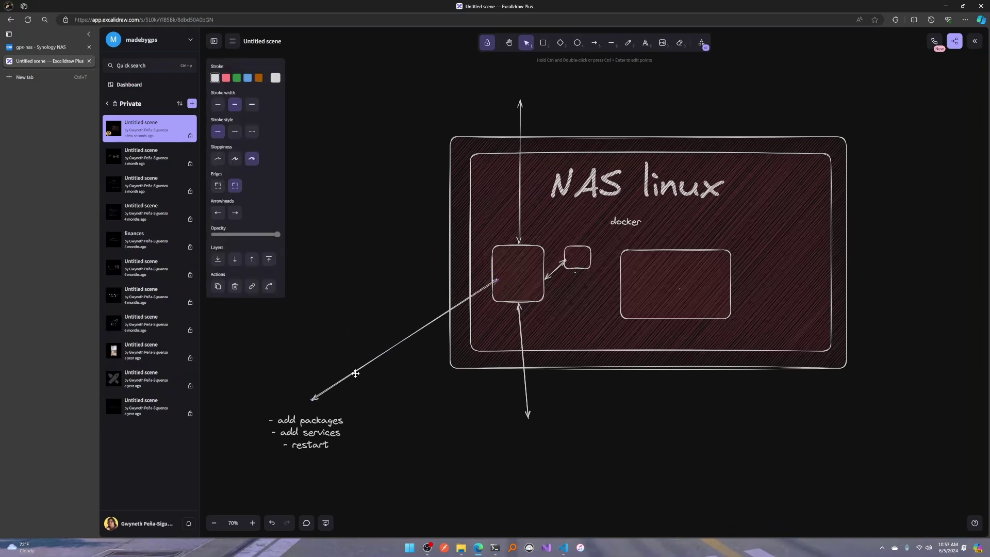
pyautogui.keyDown('alt'); pyautogui.moveTo(355, 375); pyautogui.dragTo(481, 399); pyautogui.keyUp('alt')
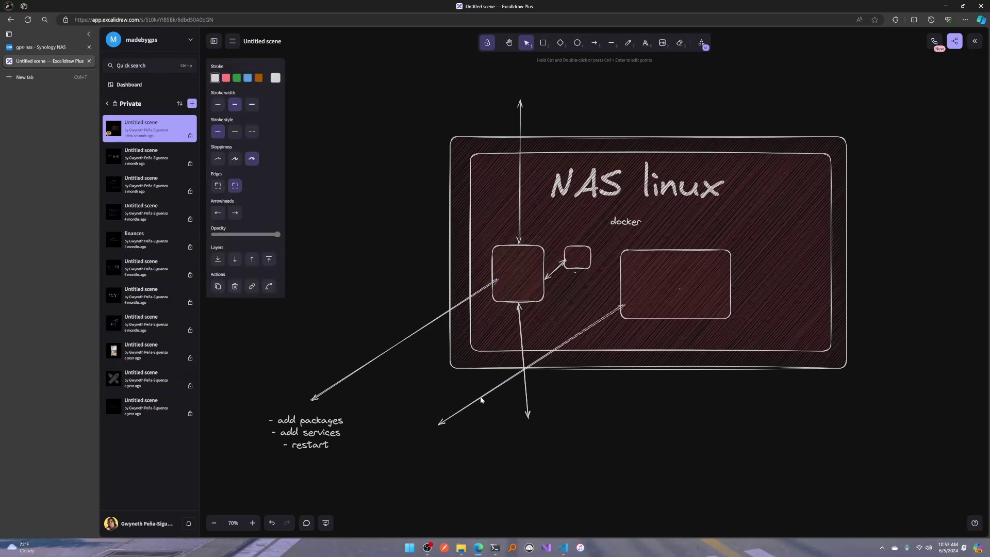
pyautogui.moveTo(438, 431); pyautogui.dragTo(353, 419)
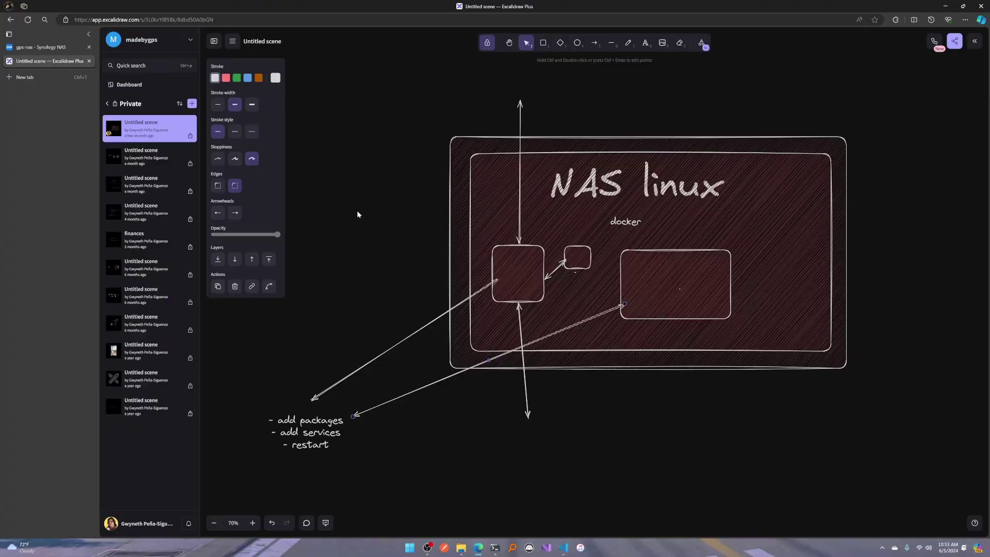
# Switch to the Synology NAS page and create a running container named debian-demo from the debian:latest image with default advanced settings.
pyautogui.click(51, 47)
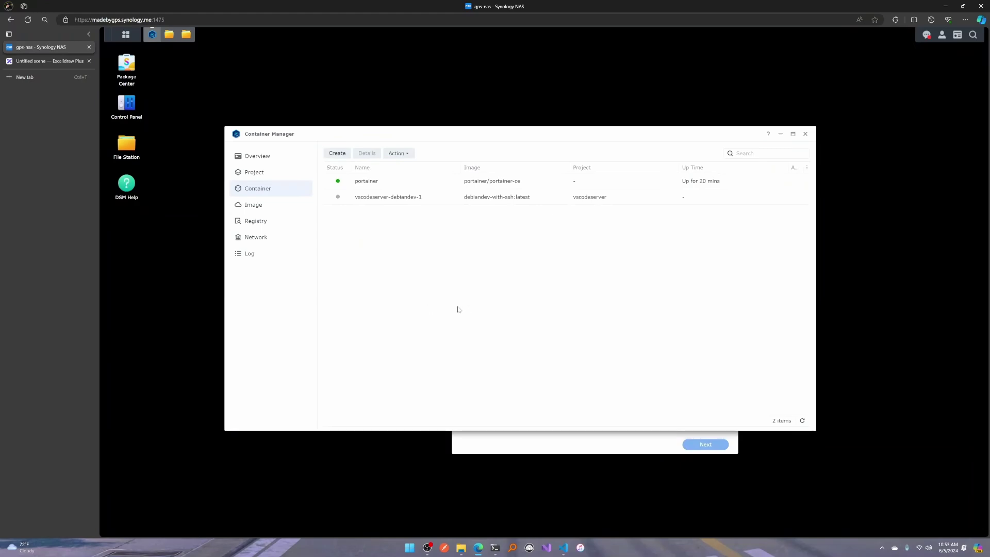
pyautogui.click(499, 225)
pyautogui.click(507, 243)
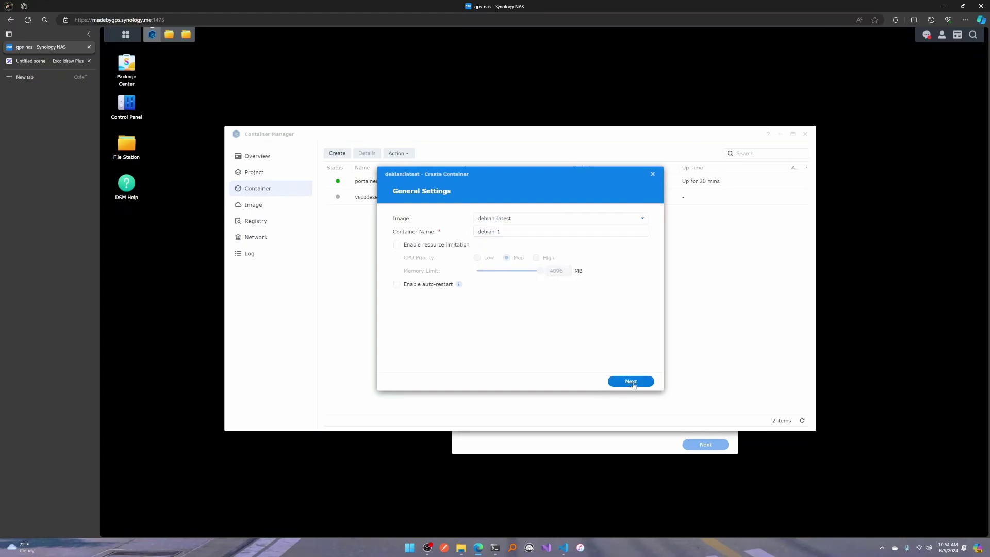
pyautogui.click(510, 231)
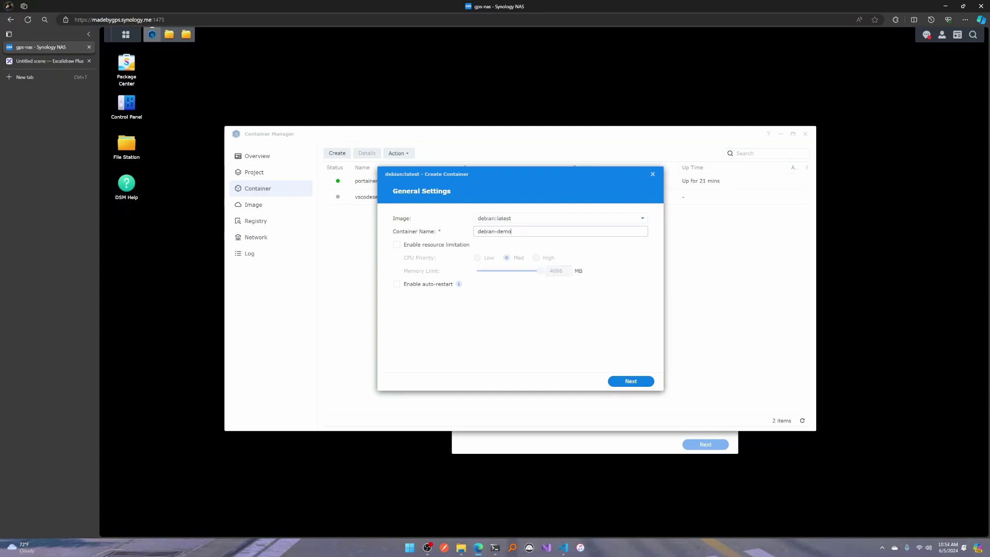
pyautogui.click(649, 378)
pyautogui.scroll(-5, 563, 294)
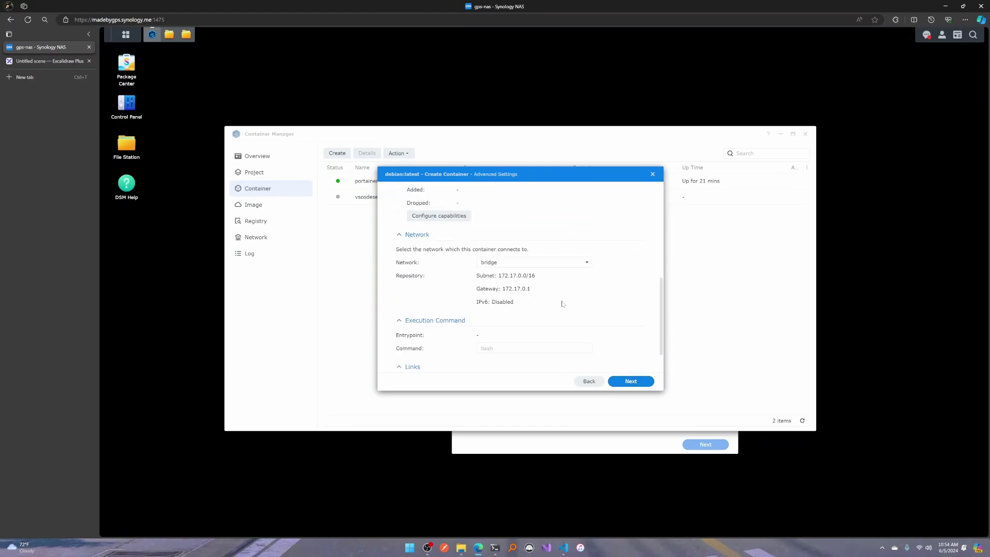
pyautogui.click(623, 384)
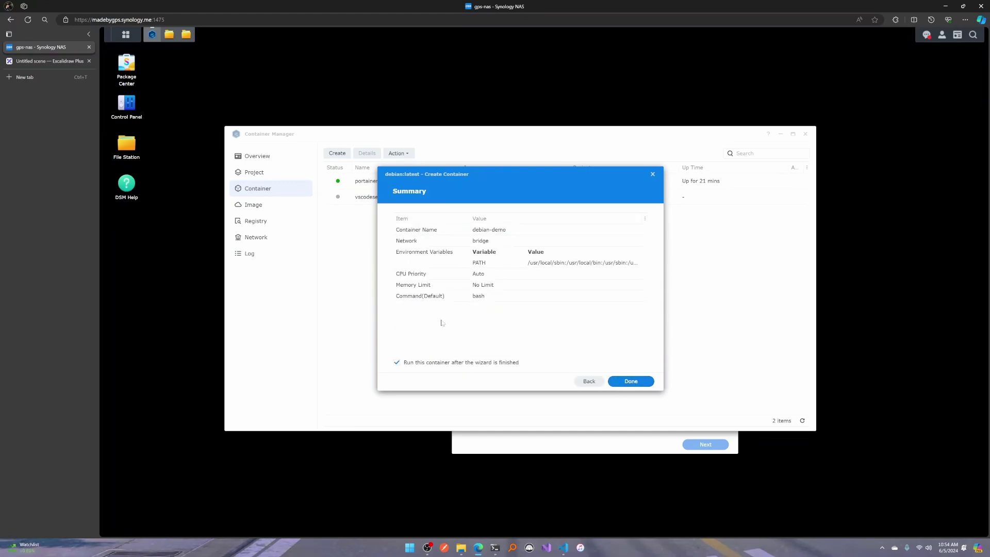
pyautogui.click(624, 383)
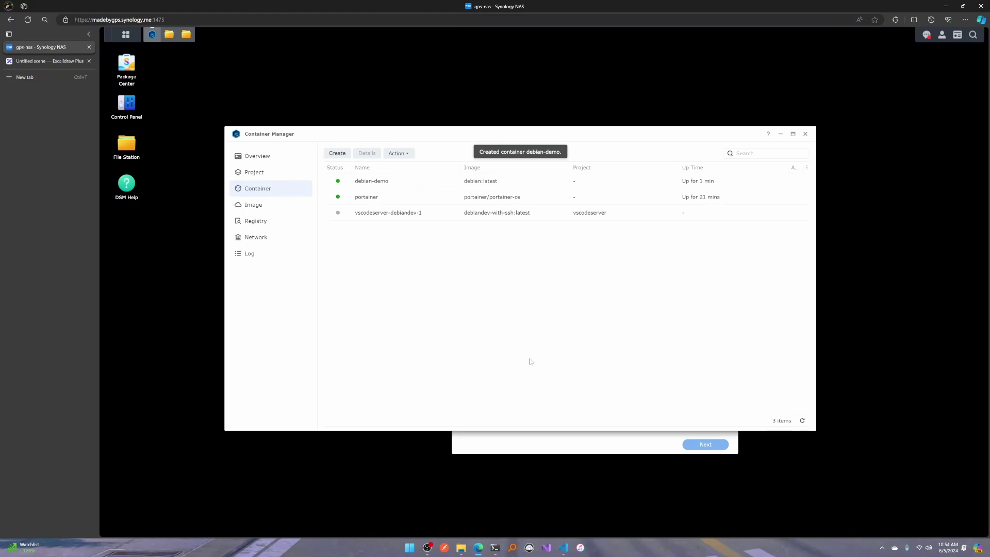
# Open a terminal session in the debian-demo container.
pyautogui.doubleClick(369, 183)
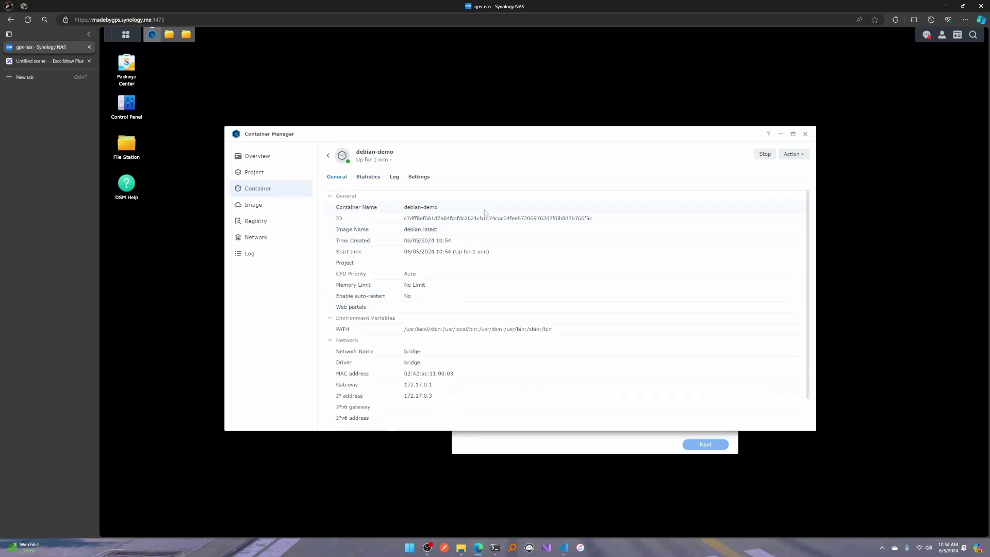
pyautogui.click(793, 154)
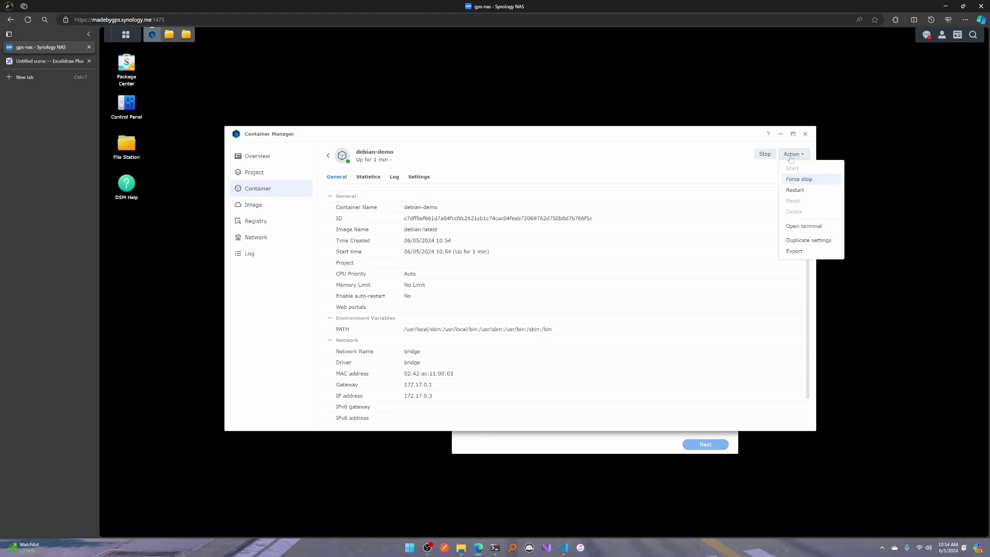
pyautogui.click(805, 239)
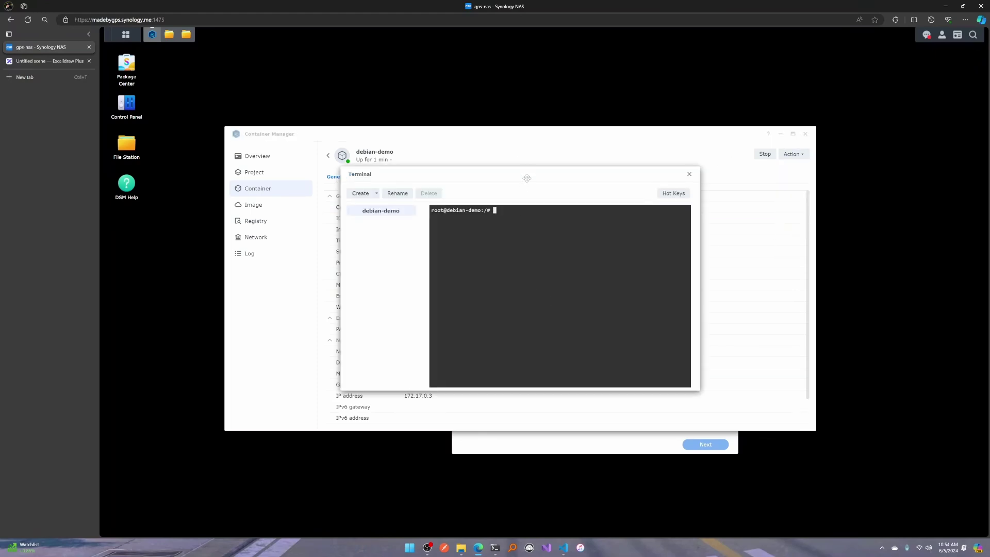
# Run curl, ssh and sudo in the container's terminal to check their availability, and close the terminal.
pyautogui.write('curl')
pyautogui.press('Return')
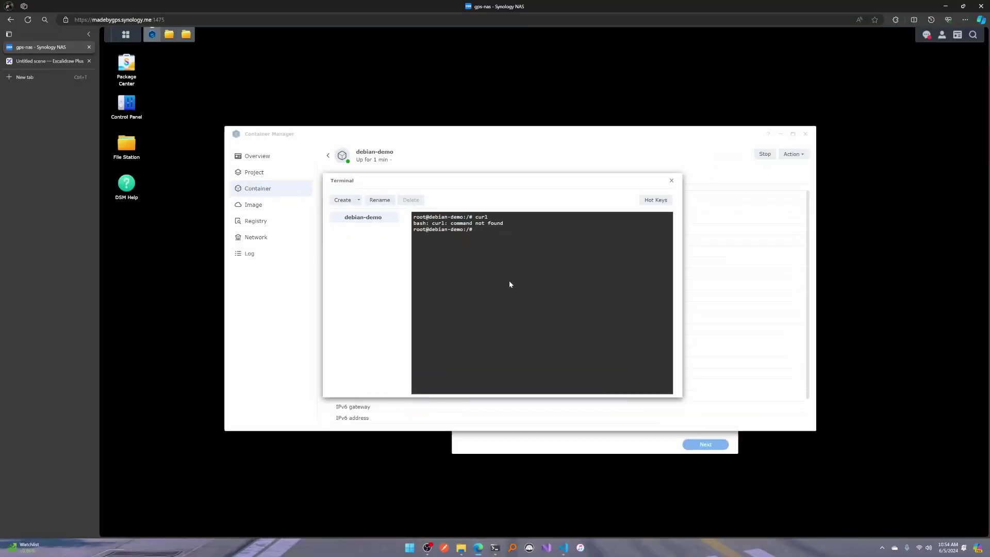
pyautogui.write('ssh')
pyautogui.press('Return')
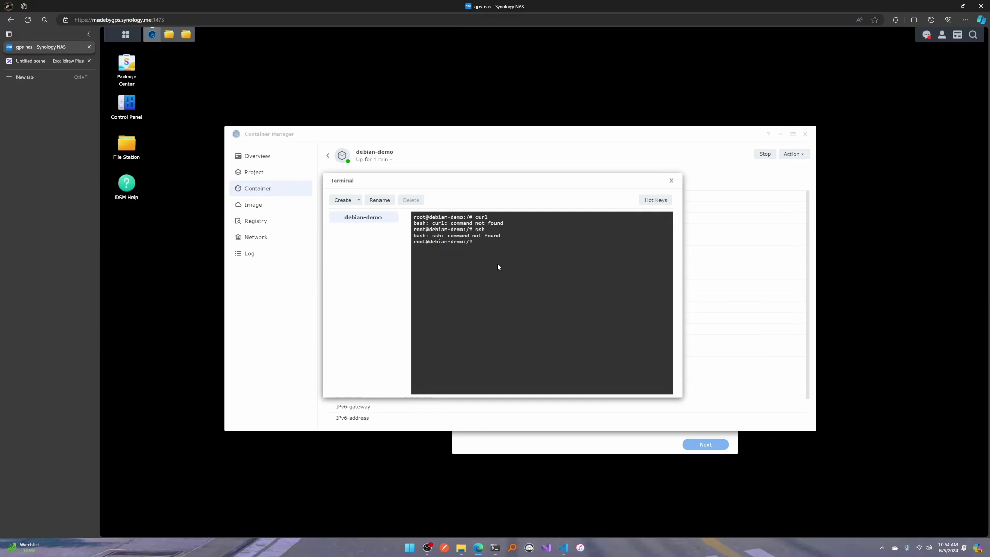
pyautogui.write('sudo')
pyautogui.press('Return')
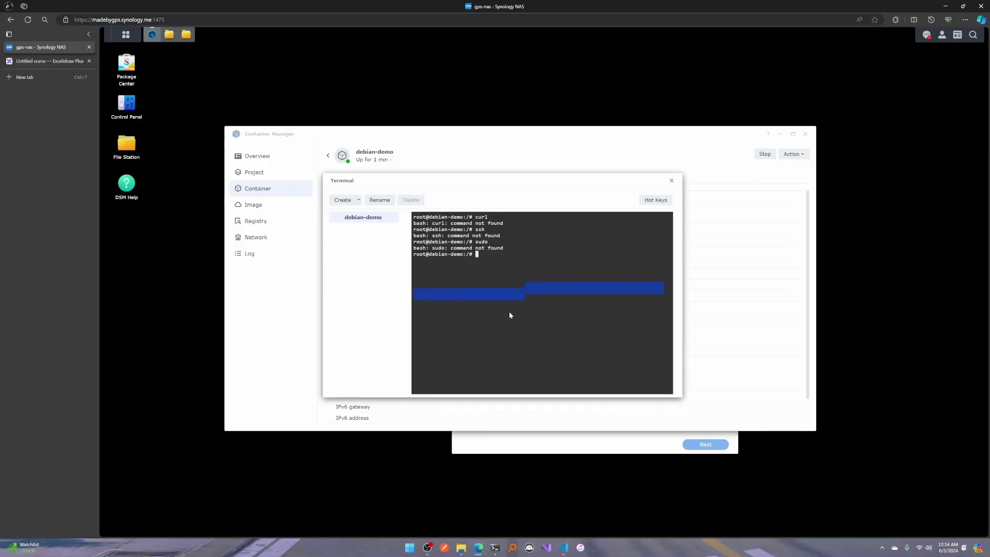
pyautogui.click(510, 314)
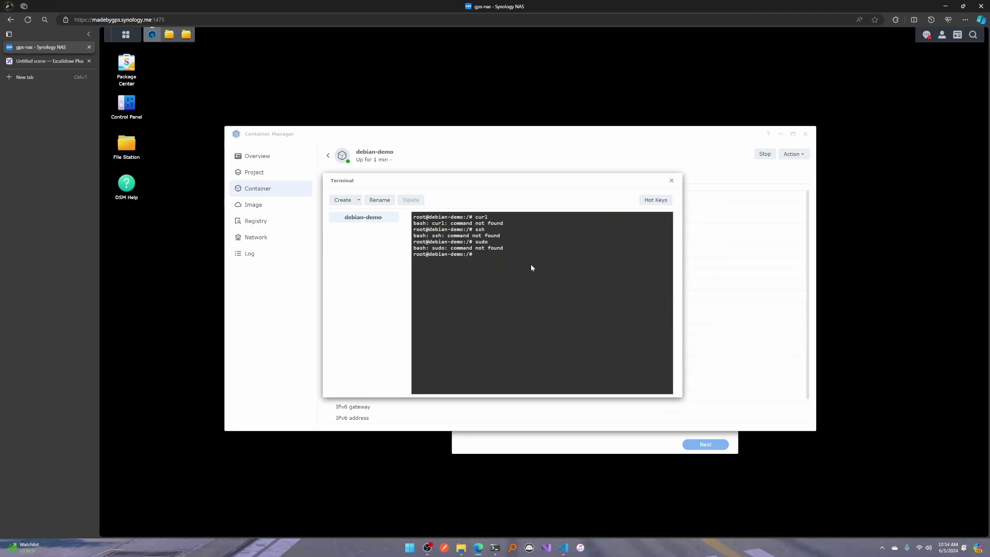
pyautogui.click(671, 180)
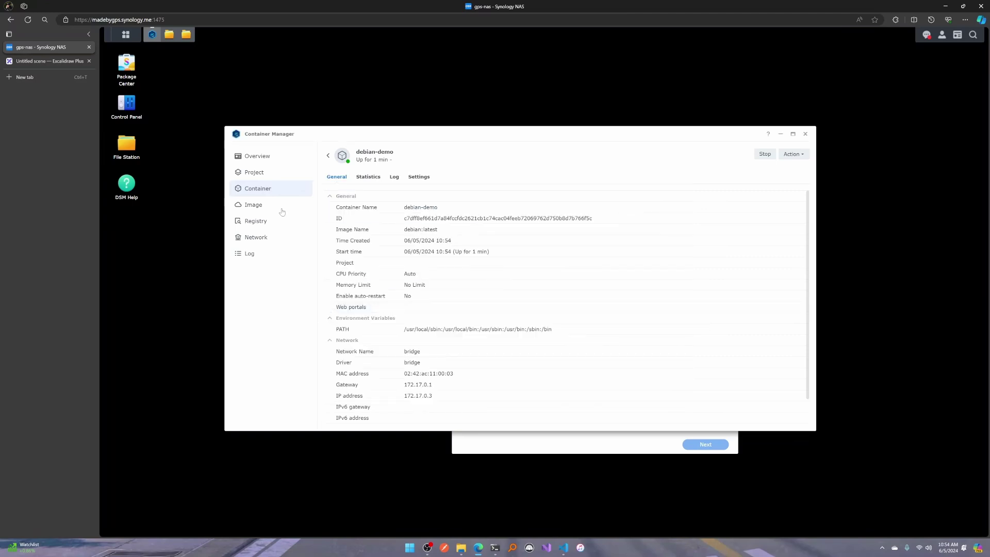
# Start a new Container Manager project and name it debianproject.
pyautogui.click(253, 173)
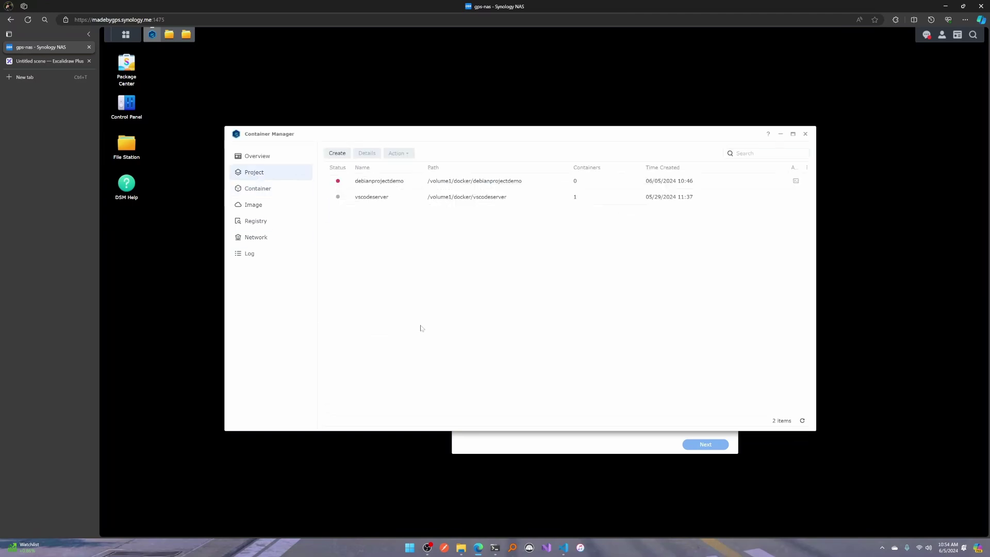
pyautogui.click(337, 153)
pyautogui.click(653, 175)
pyautogui.click(338, 153)
pyautogui.write('debai')
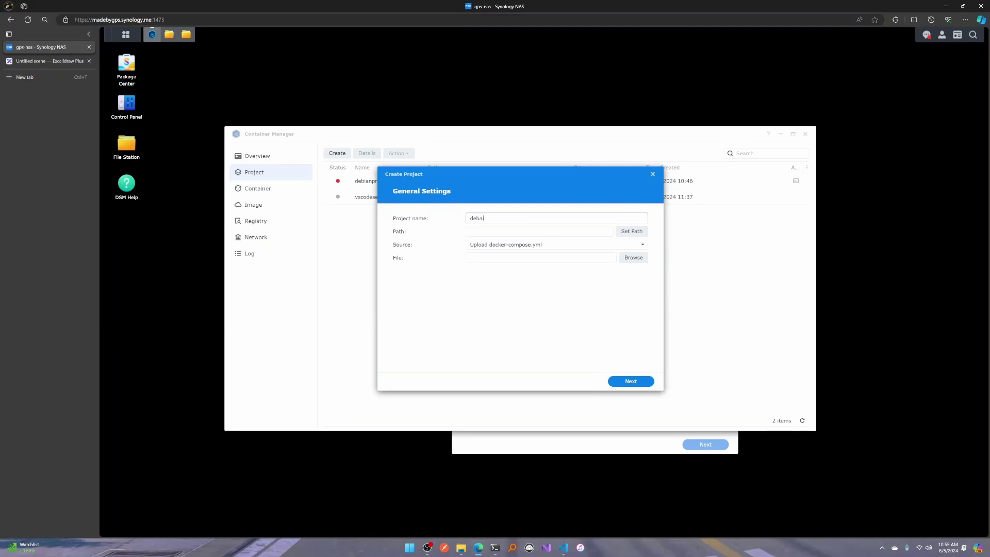
pyautogui.press('BackSpace')
pyautogui.press('BackSpace')
pyautogui.write('ianproject')
# Set the project path to /docker/debianprojectdemo and use the existing docker-compose.yml found there.
pyautogui.click(631, 231)
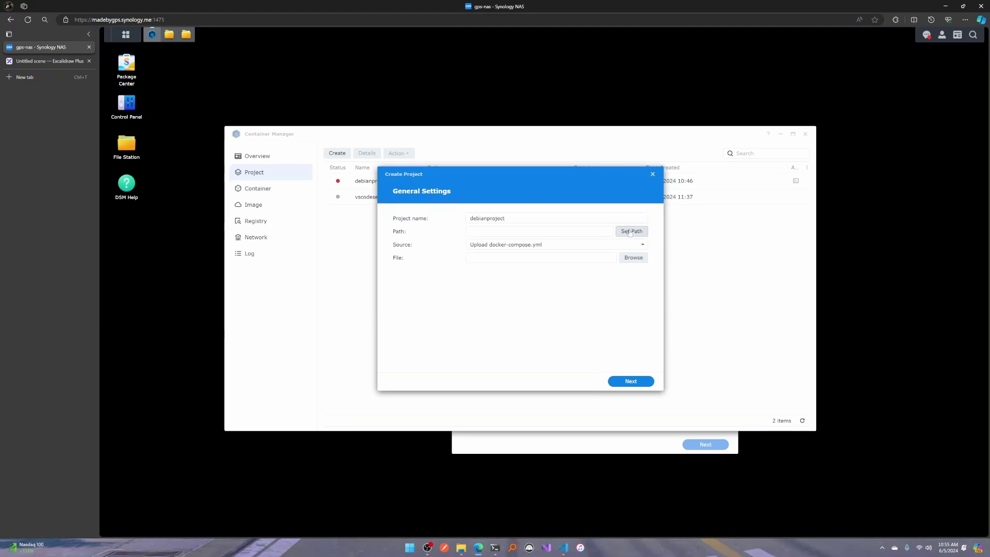
pyautogui.click(451, 220)
pyautogui.click(490, 242)
pyautogui.click(570, 367)
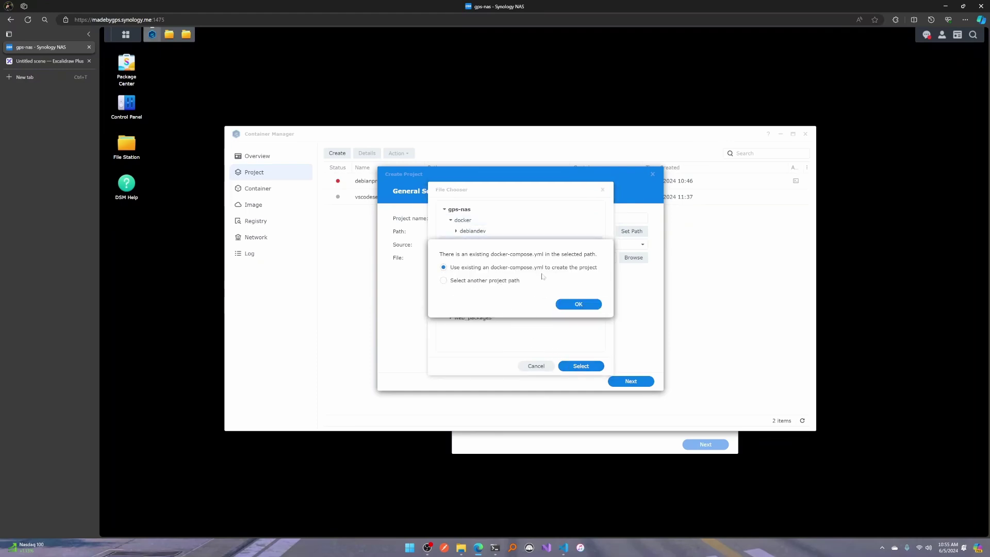
pyautogui.click(579, 304)
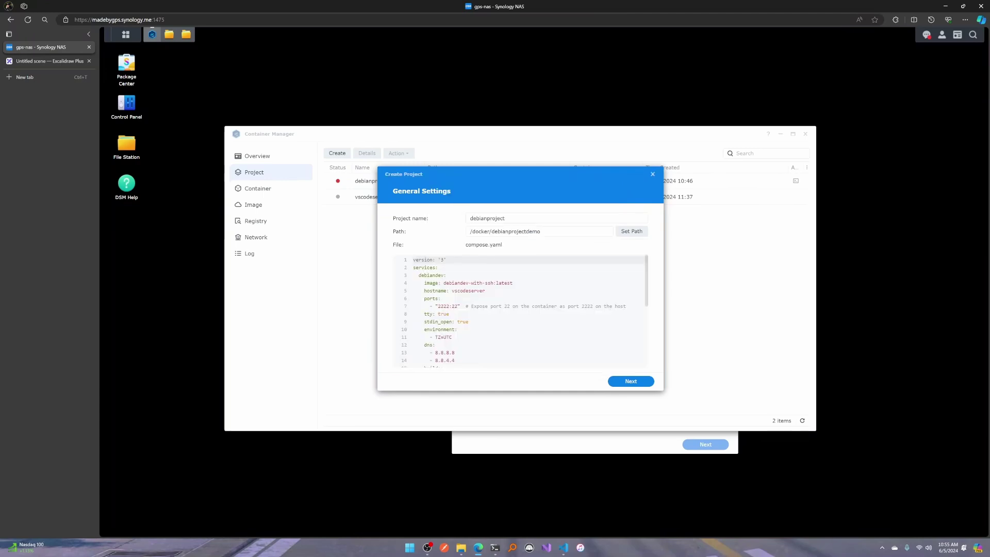
# Switch to VS Code and examine compose.yaml, widening the window and highlighting its Dockerfile reference, DNS servers and port mapping.
pyautogui.click(561, 548)
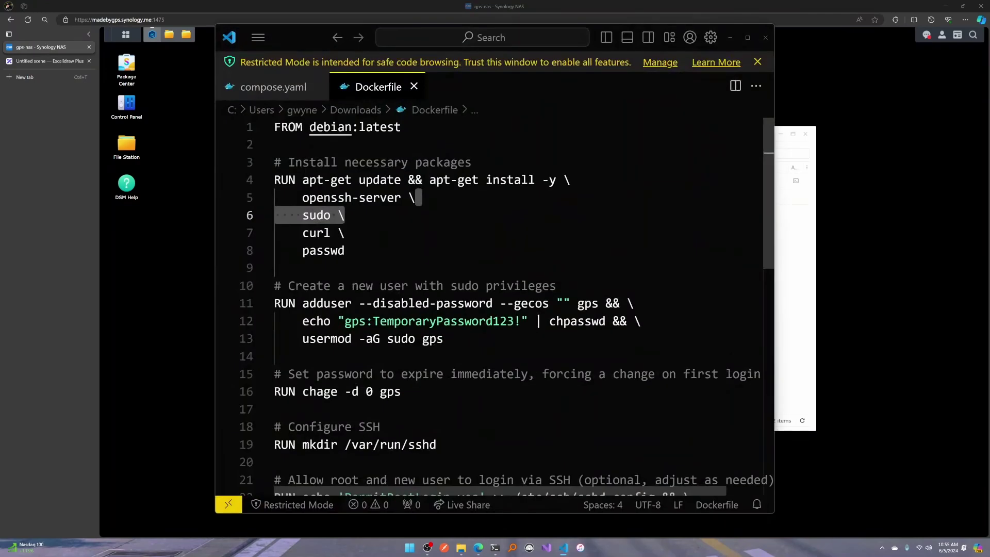
pyautogui.click(274, 87)
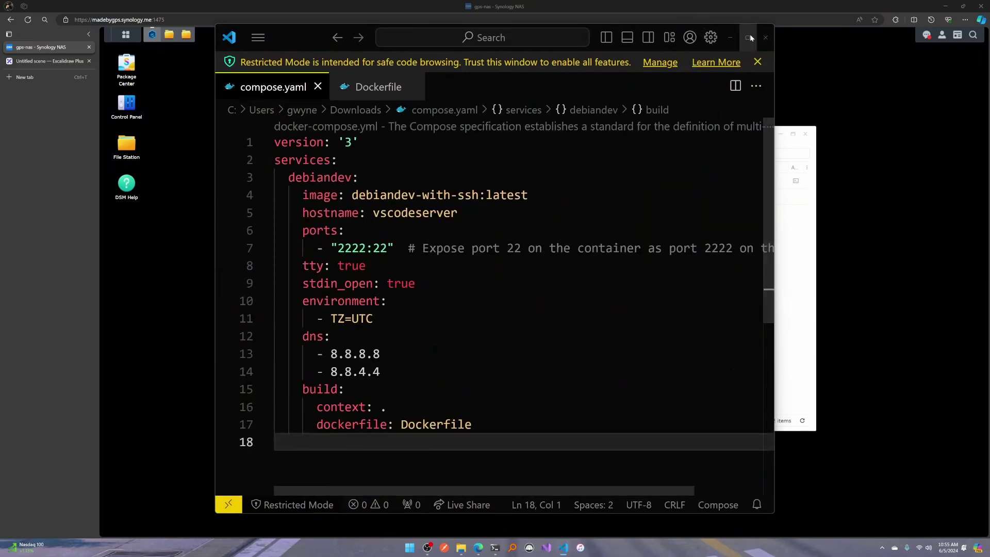
pyautogui.click(787, 268)
pyautogui.click(563, 547)
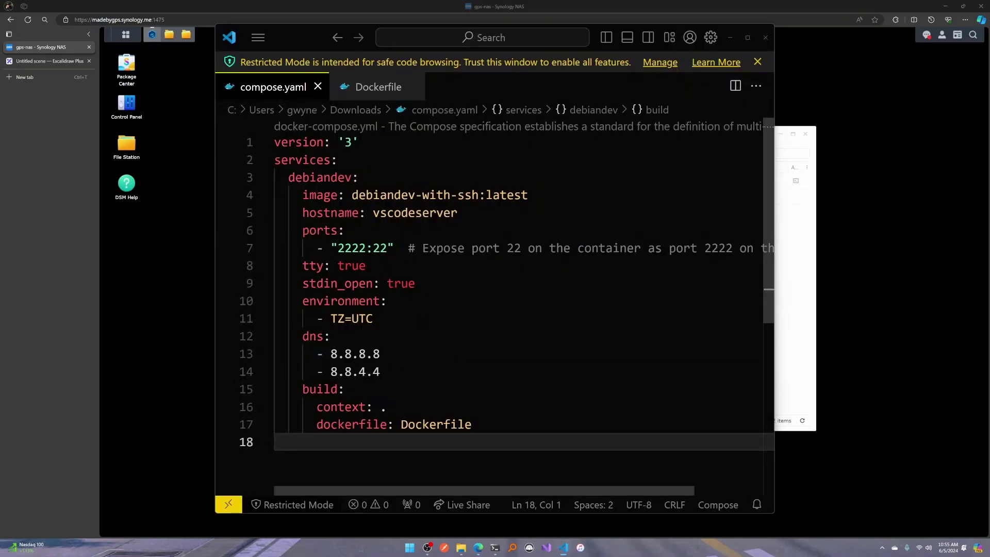
pyautogui.moveTo(774, 356); pyautogui.dragTo(885, 348)
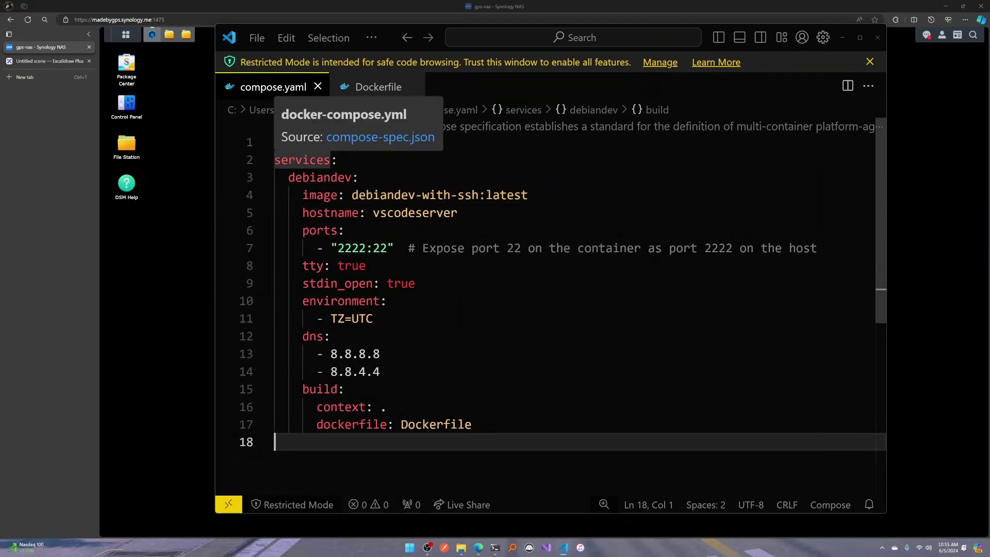
pyautogui.click(345, 389)
pyautogui.moveTo(471, 424); pyautogui.dragTo(310, 425)
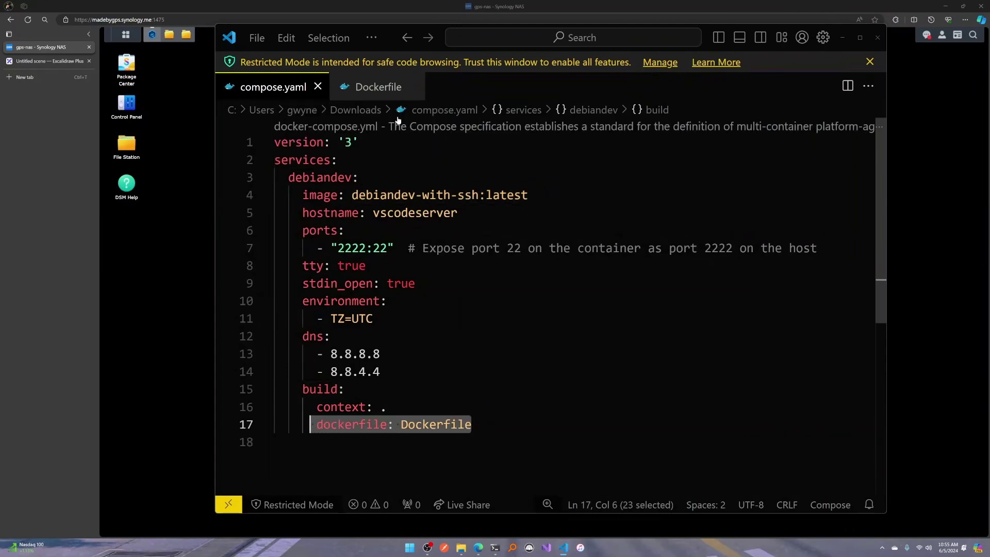
pyautogui.moveTo(380, 372); pyautogui.dragTo(302, 336)
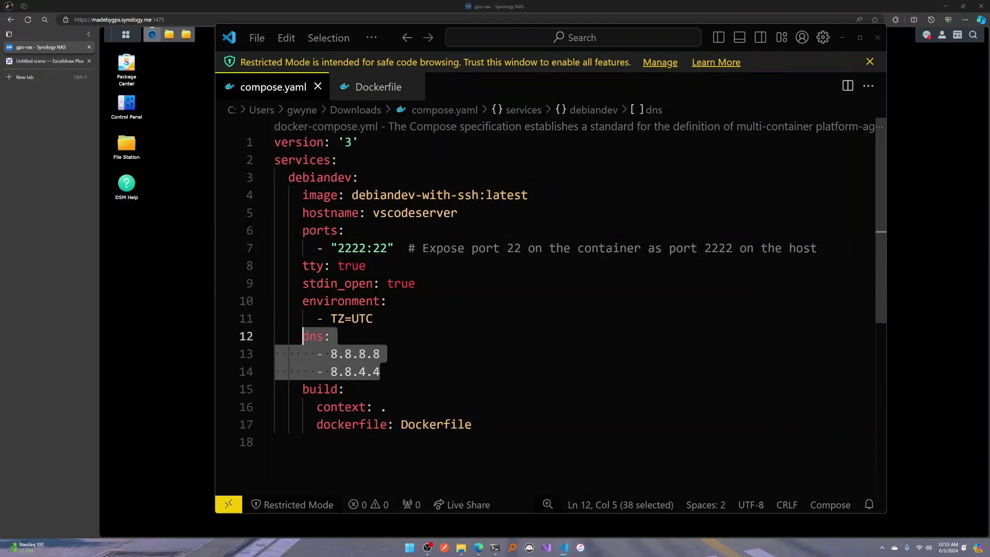
pyautogui.click(416, 283)
pyautogui.moveTo(331, 248); pyautogui.dragTo(429, 248)
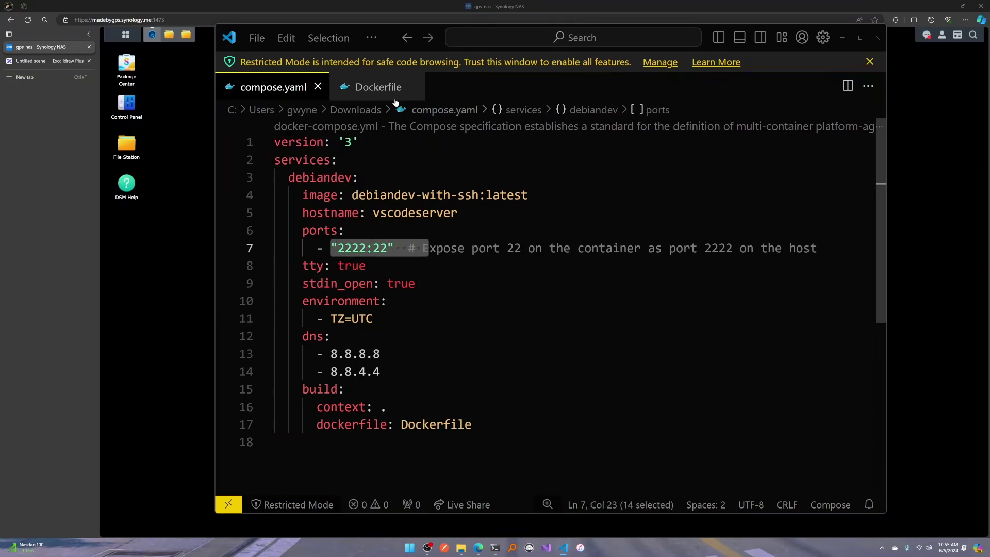
# Open the Dockerfile and highlight the package installation block with openssh-server, sudo, curl and passwd.
pyautogui.click(379, 86)
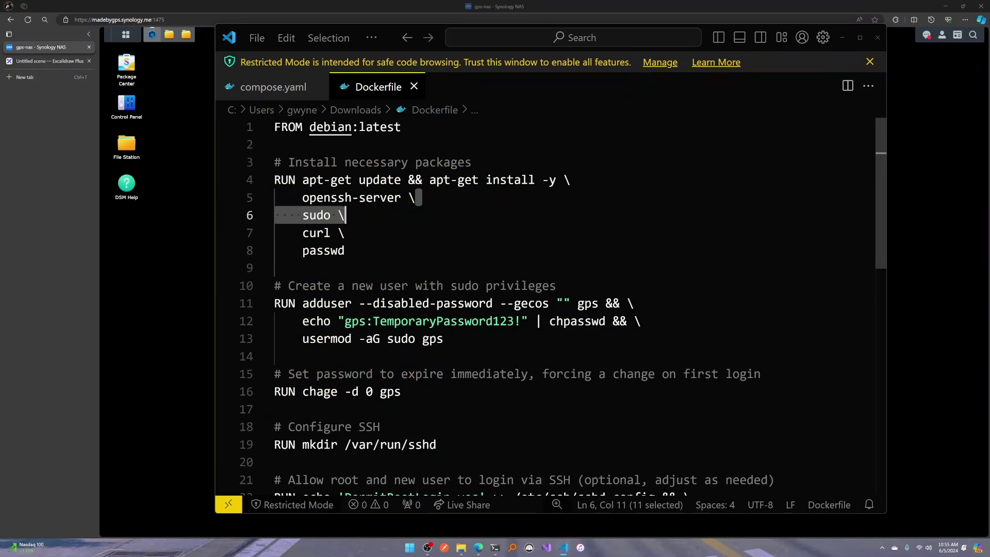
pyautogui.press('Down')
pyautogui.moveTo(361, 251); pyautogui.dragTo(273, 179)
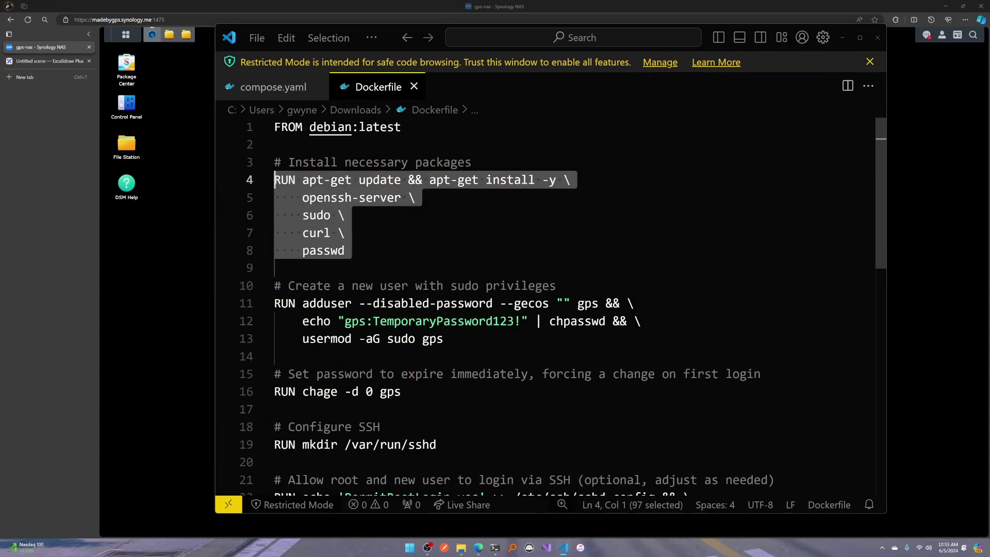
# Examine the Dockerfile's sudo user creation, SSH configuration and root and user login blocks, and return to compose.yaml.
pyautogui.scroll(-1, 516, 309)
pyautogui.click(278, 337)
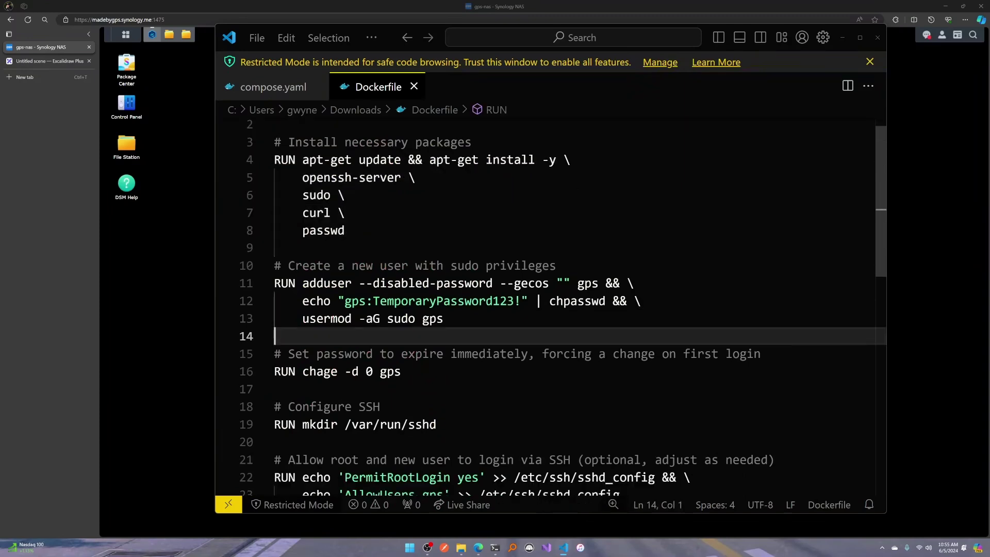
pyautogui.moveTo(445, 319); pyautogui.dragTo(274, 266)
pyautogui.scroll(-4, 516, 309)
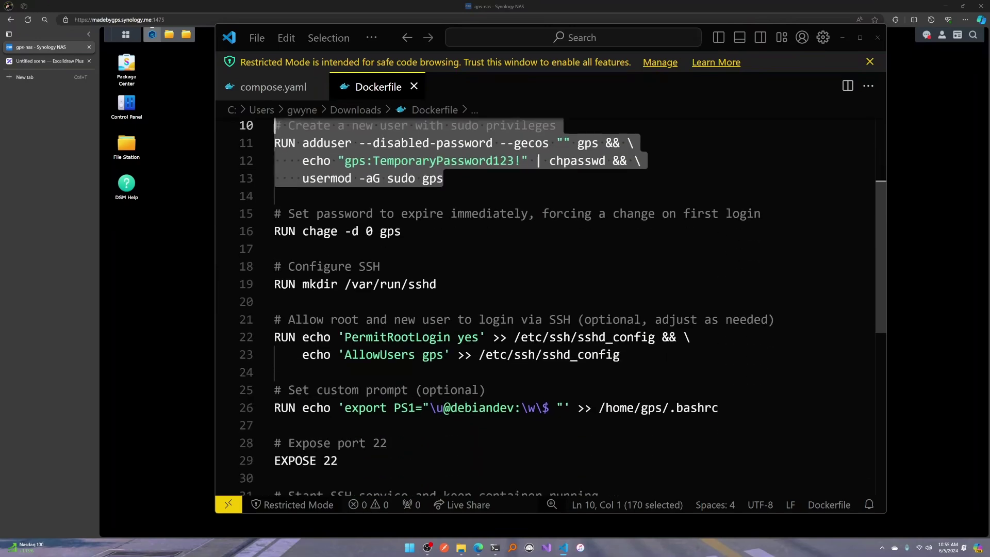
pyautogui.scroll(-1, 516, 310)
pyautogui.scroll(1, 516, 309)
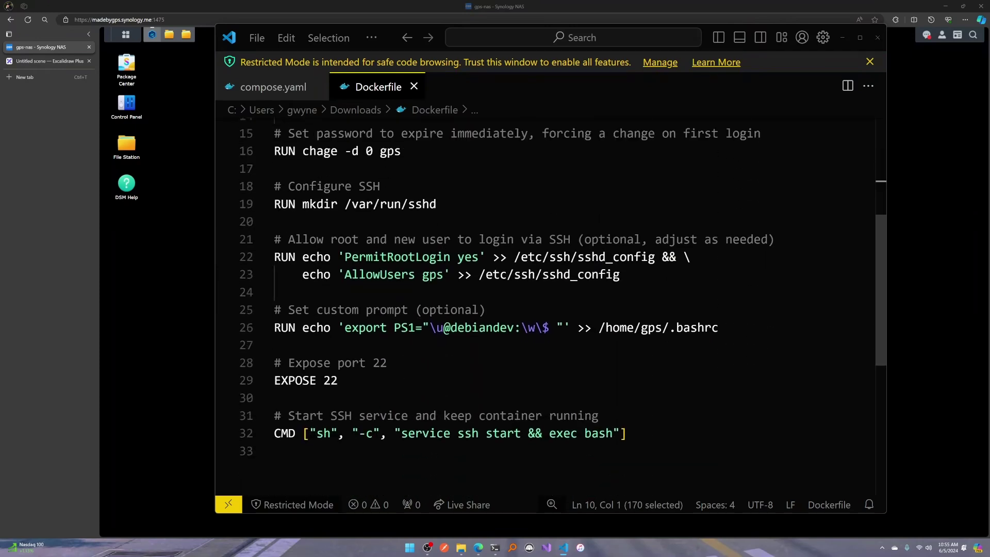
pyautogui.click(373, 186)
pyautogui.click(276, 292)
pyautogui.moveTo(275, 292); pyautogui.dragTo(275, 230)
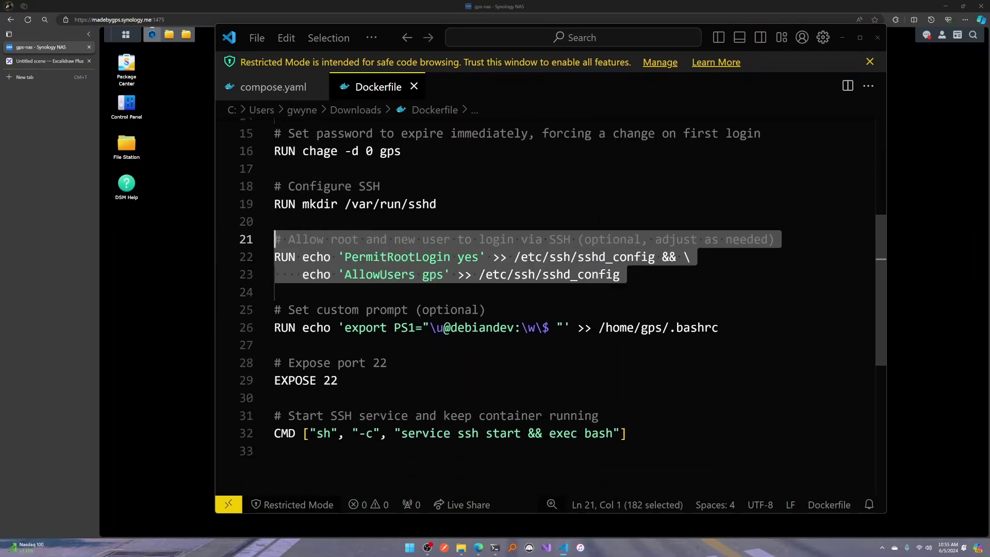
pyautogui.click(381, 186)
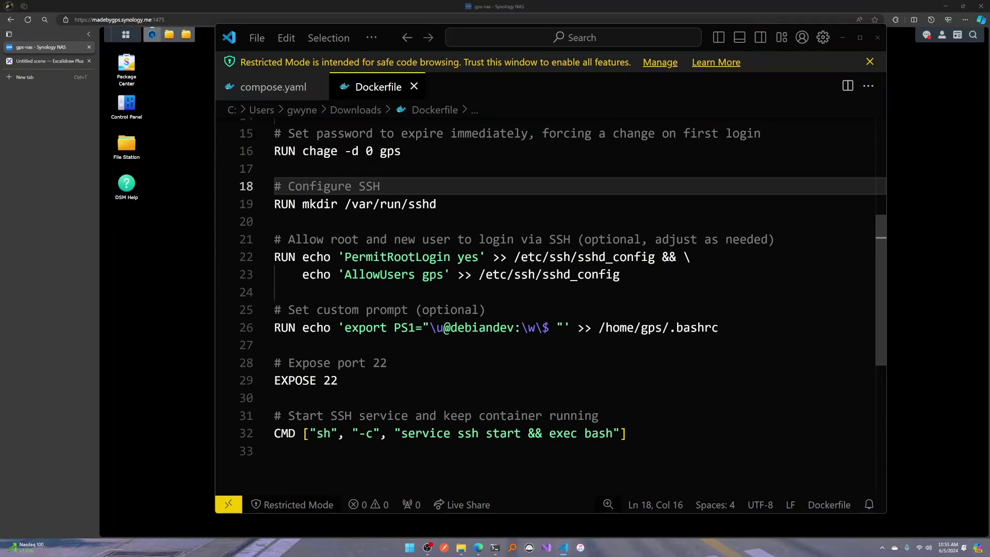
pyautogui.click(274, 87)
# Return to Container Manager and try to continue creating debianproject with the path /docker/debianprojectdemo.
pyautogui.click(842, 37)
pyautogui.click(519, 337)
pyautogui.scroll(-1, 520, 335)
pyautogui.click(631, 381)
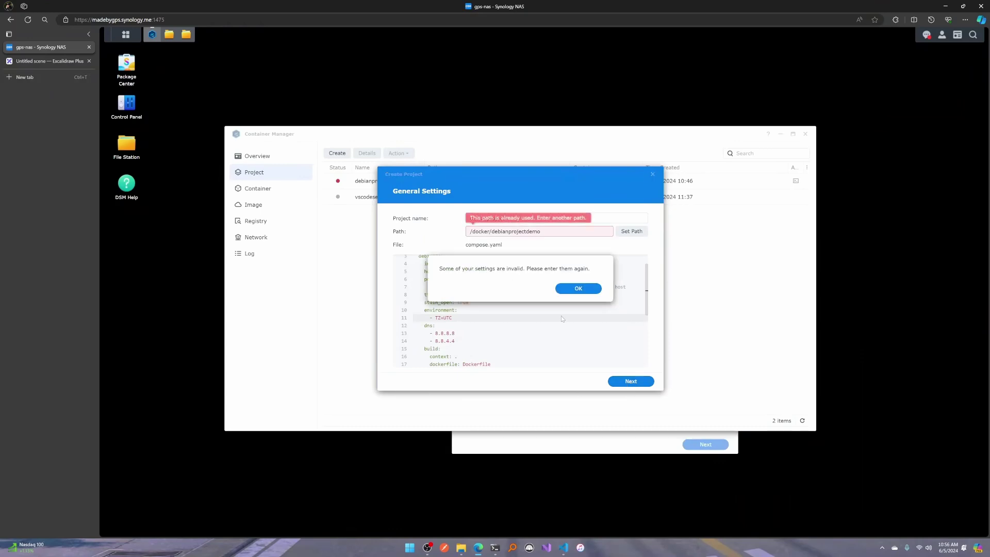
pyautogui.click(575, 292)
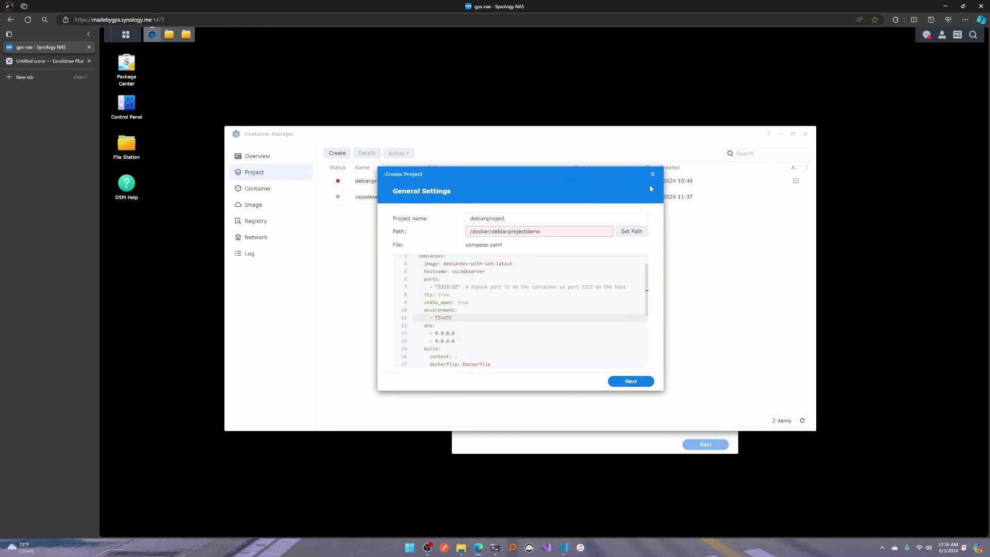
pyautogui.click(653, 174)
# Delete the existing debianprojectdemo project.
pyautogui.doubleClick(651, 182)
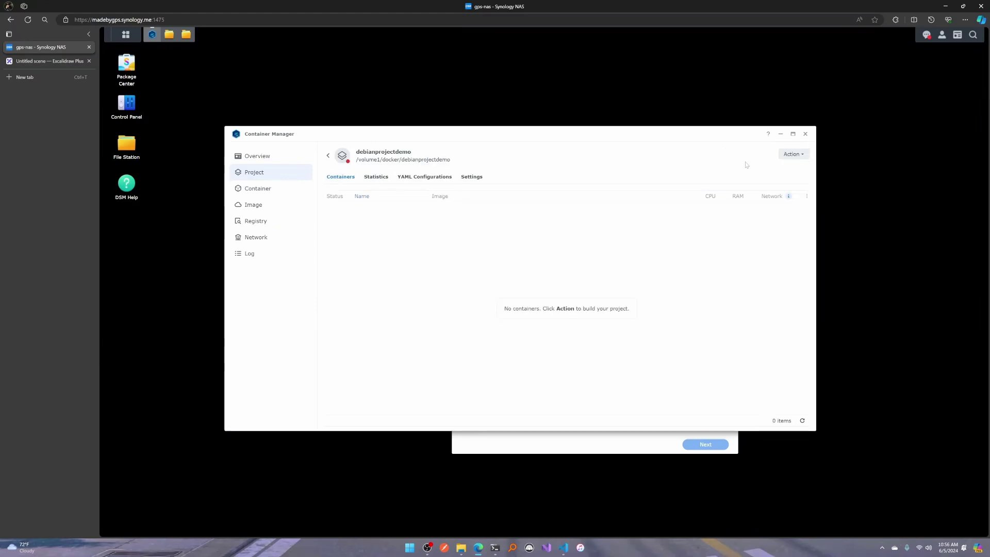
pyautogui.click(803, 158)
pyautogui.click(806, 225)
pyautogui.click(580, 292)
# Start a new project named debianproject, with the path /docker/debianprojectdemo and the existing compose.yaml in that folder.
pyautogui.click(338, 154)
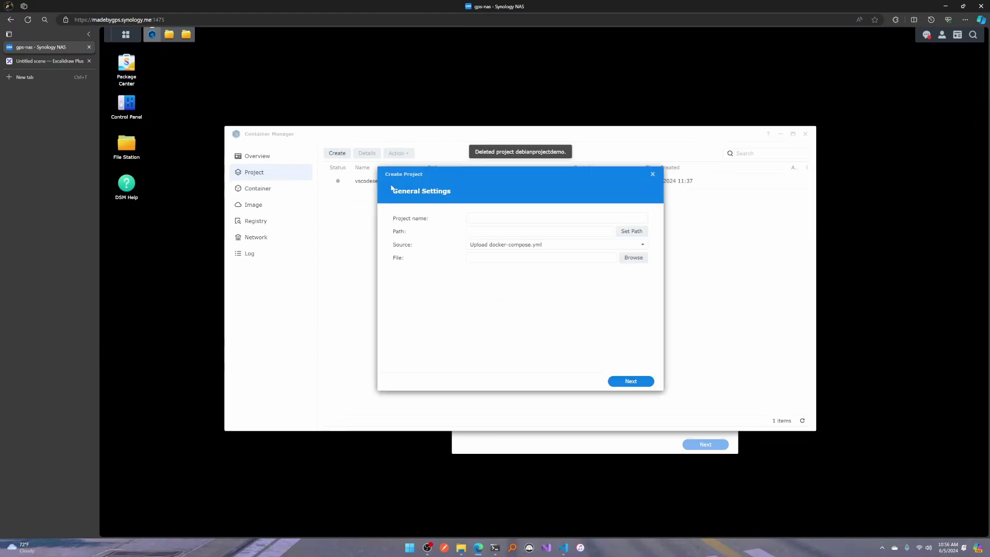
pyautogui.write('debianb')
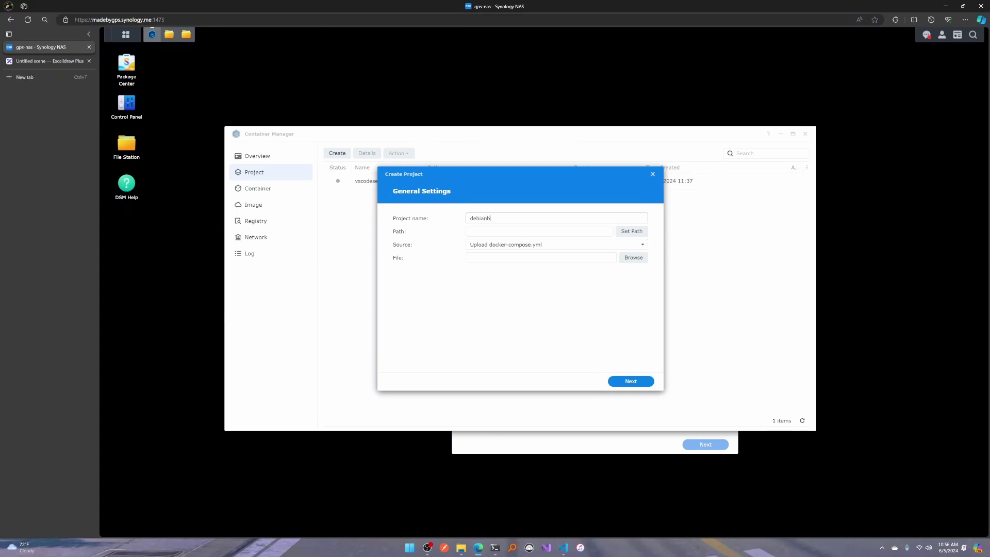
pyautogui.click(624, 230)
pyautogui.click(451, 221)
pyautogui.click(499, 242)
pyautogui.click(576, 366)
pyautogui.click(577, 301)
# Build debianproject without a web portal and close the build log.
pyautogui.click(628, 382)
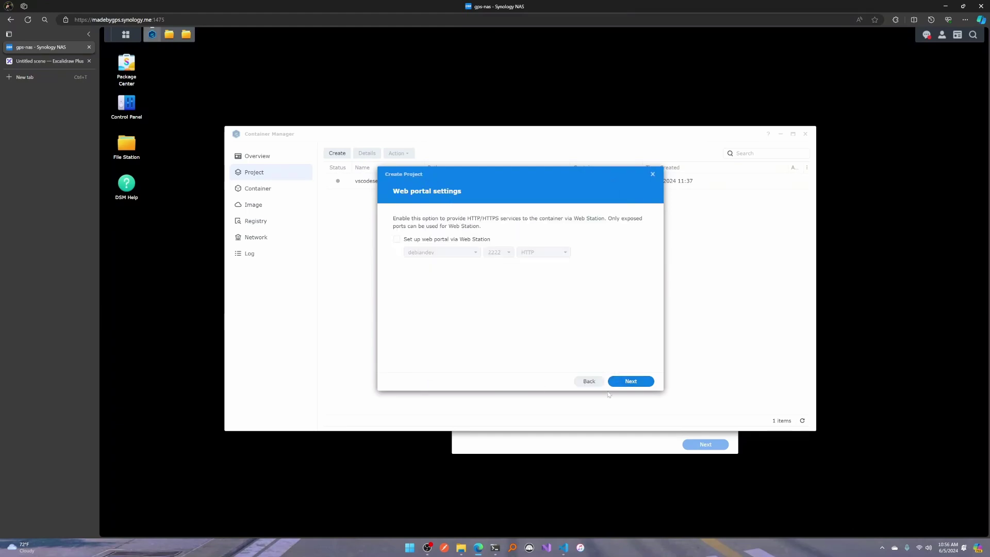
pyautogui.click(634, 385)
pyautogui.click(633, 382)
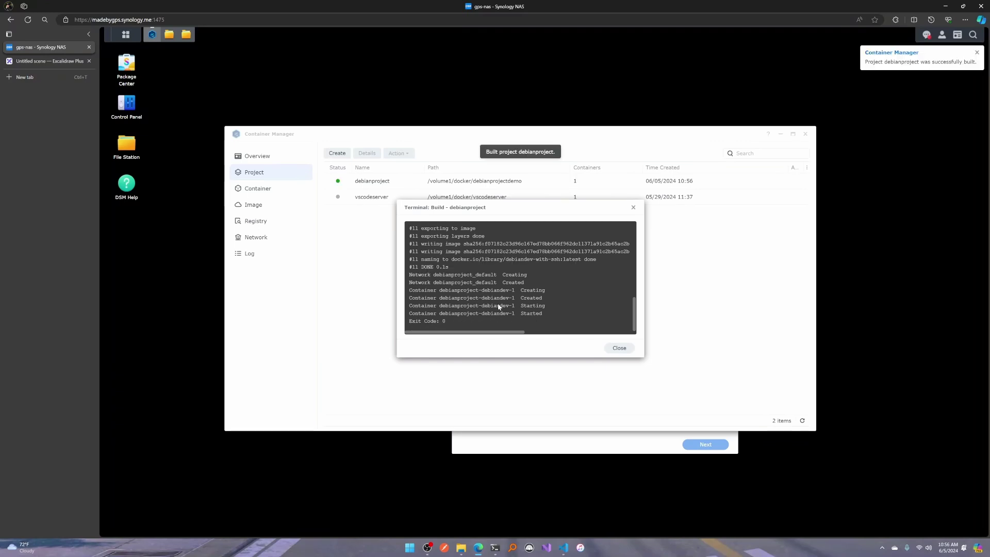
pyautogui.click(619, 349)
# Open the debianproject-debiandev-1 container from debianproject, look at its terminal, and view its log.
pyautogui.click(372, 181)
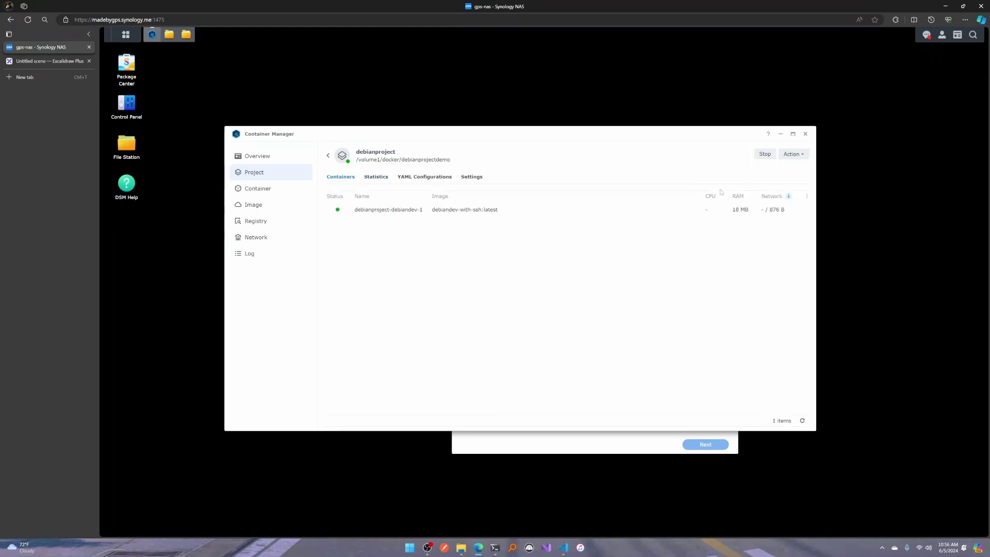
pyautogui.click(792, 154)
pyautogui.click(648, 293)
pyautogui.click(367, 210)
pyautogui.click(793, 154)
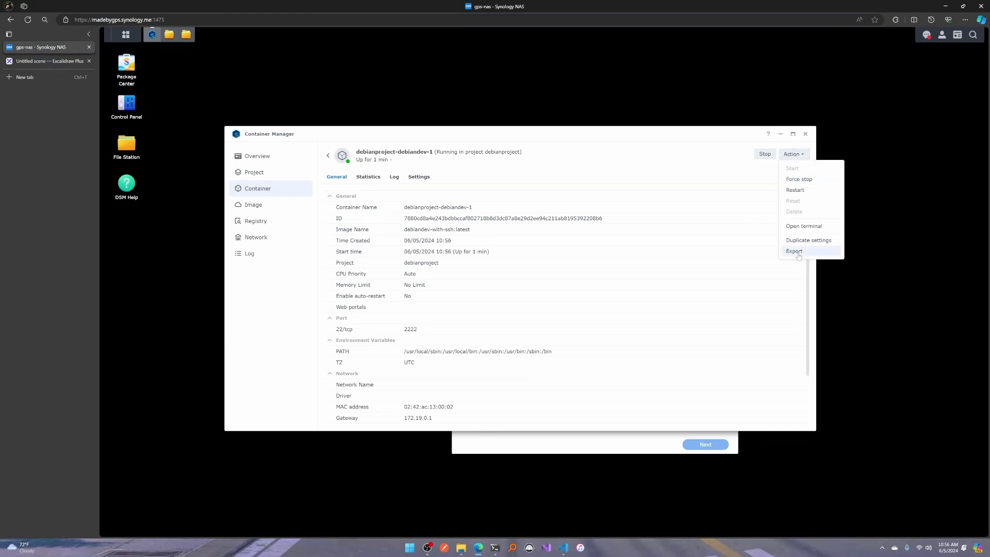
pyautogui.click(809, 227)
pyautogui.moveTo(409, 174); pyautogui.dragTo(475, 234)
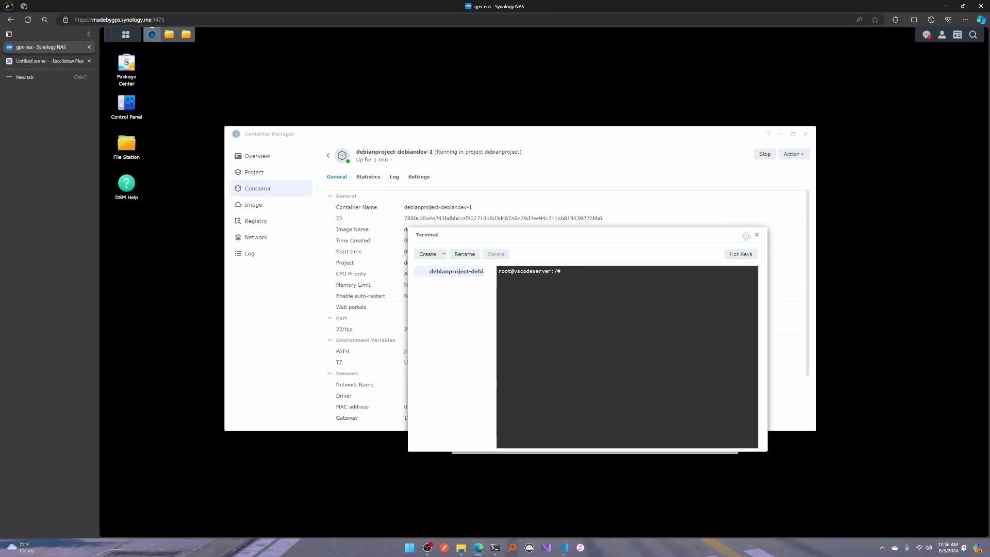
pyautogui.click(757, 235)
pyautogui.click(395, 178)
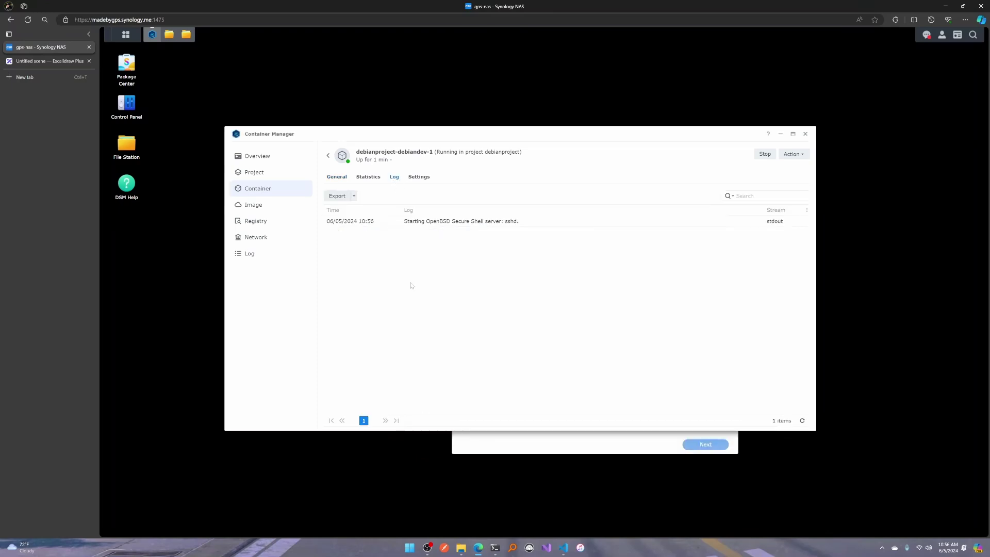
# Run curl and ssh in the container's terminal to check that both tools are installed, and close the terminal.
pyautogui.click(795, 154)
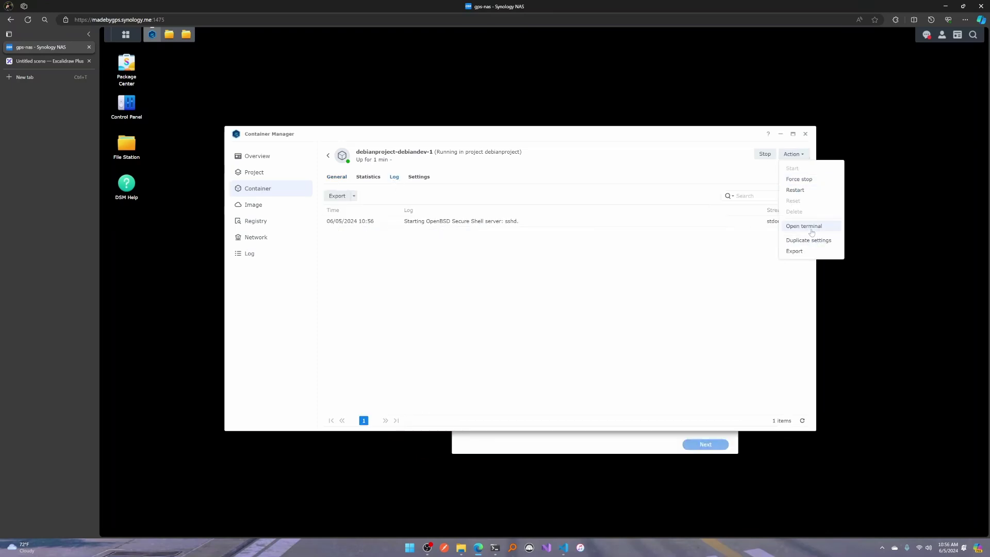
pyautogui.click(797, 227)
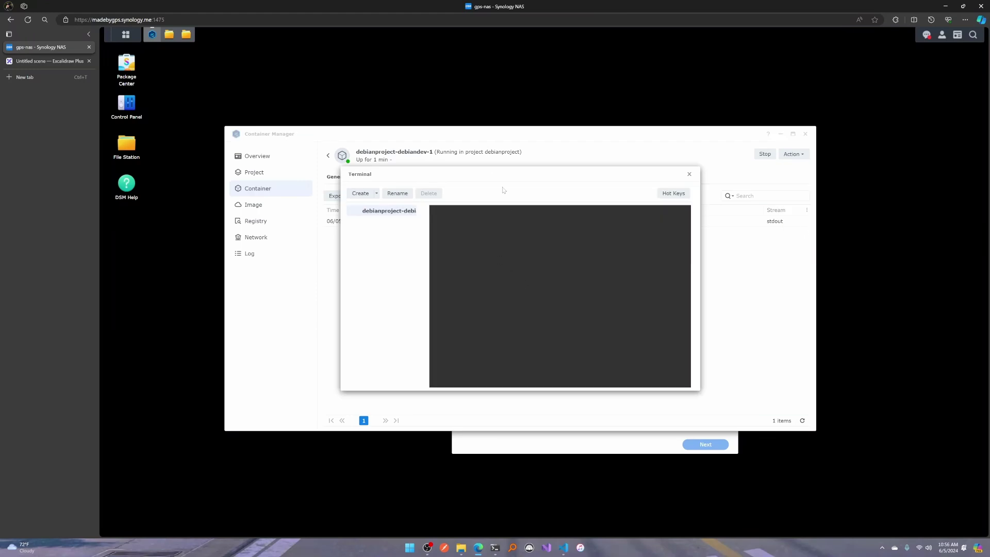
pyautogui.moveTo(515, 171); pyautogui.dragTo(500, 179)
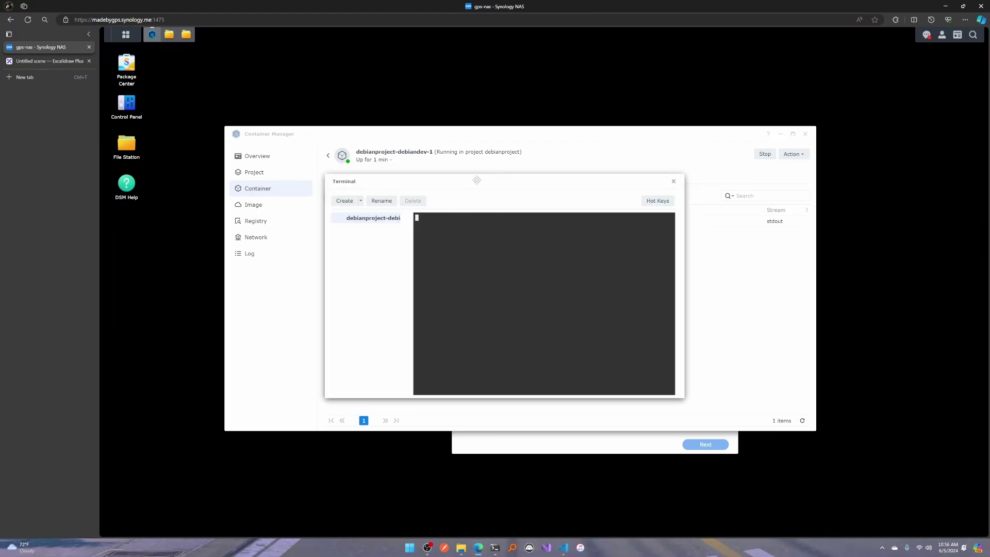
pyautogui.press('Return')
pyautogui.write('curl')
pyautogui.press('Return')
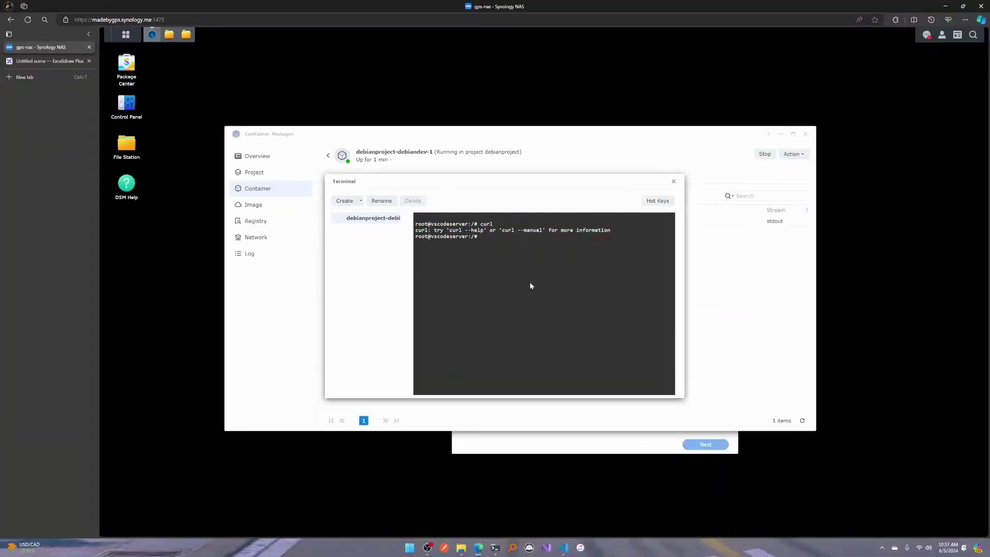
pyautogui.write('ssh')
pyautogui.press('Return')
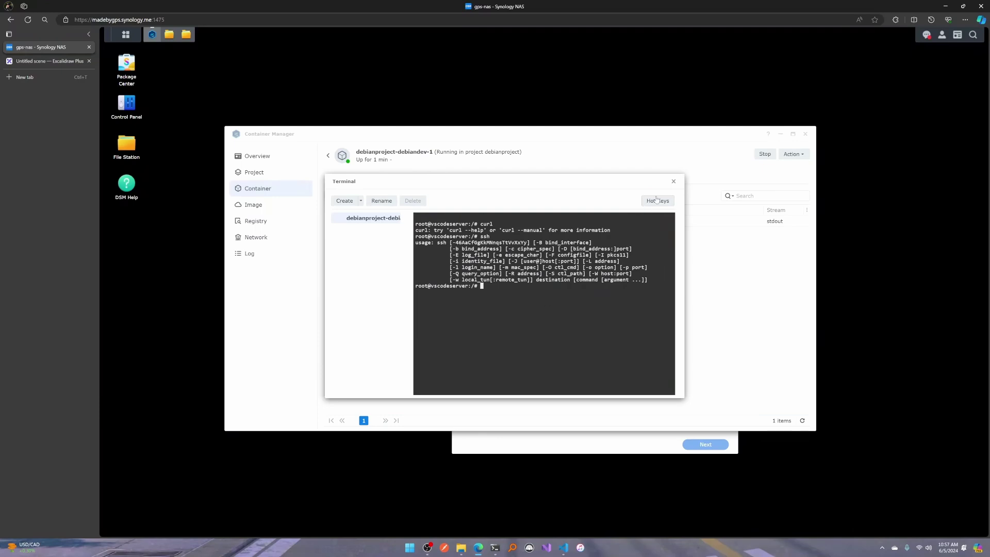
pyautogui.click(674, 181)
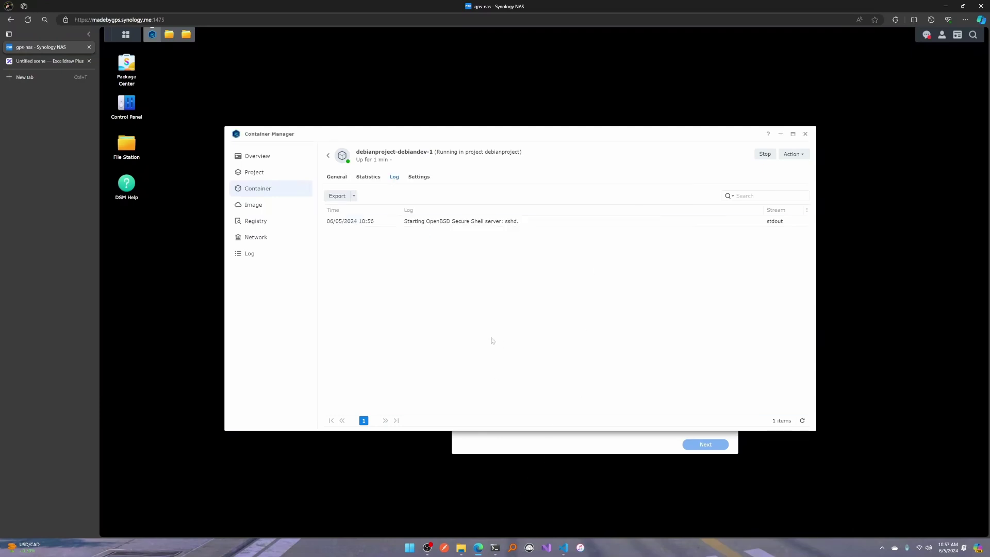
pyautogui.click(496, 548)
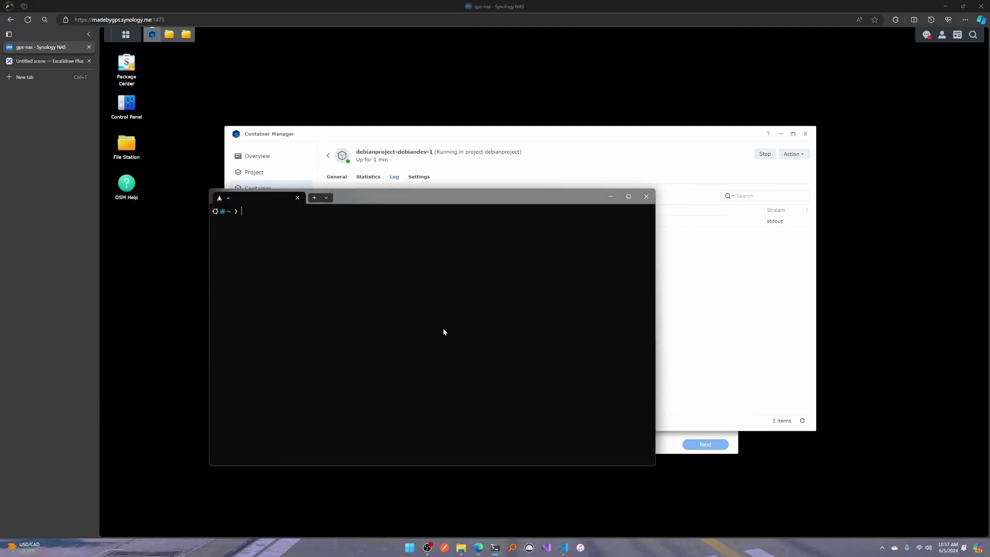
pyautogui.write('ssh')
pyautogui.press('Tab')
pyautogui.press('Right')
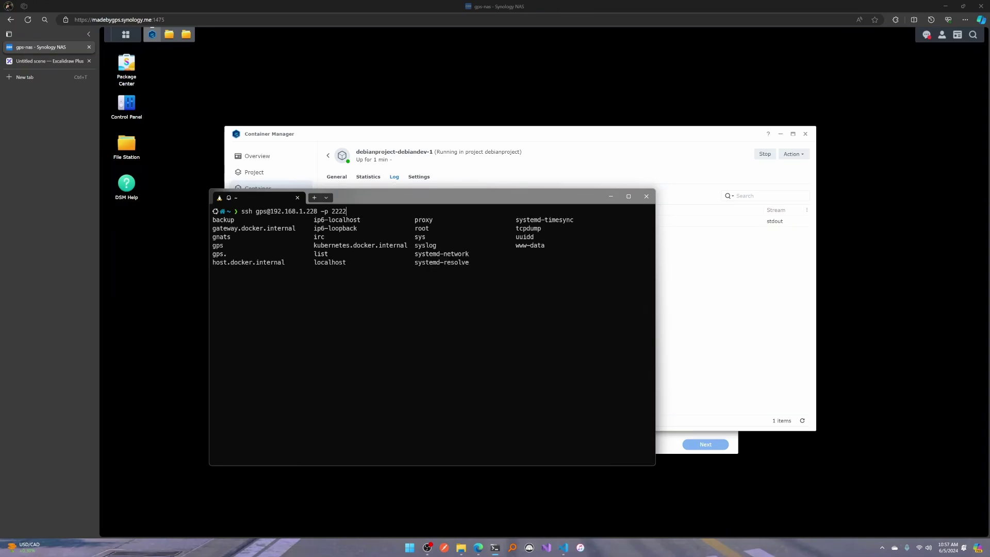
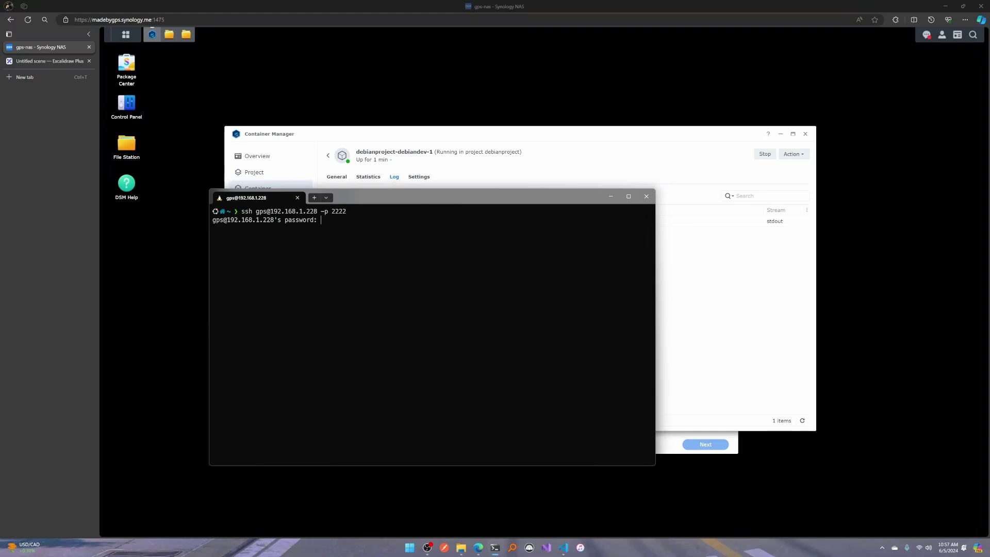
pyautogui.press('Return')
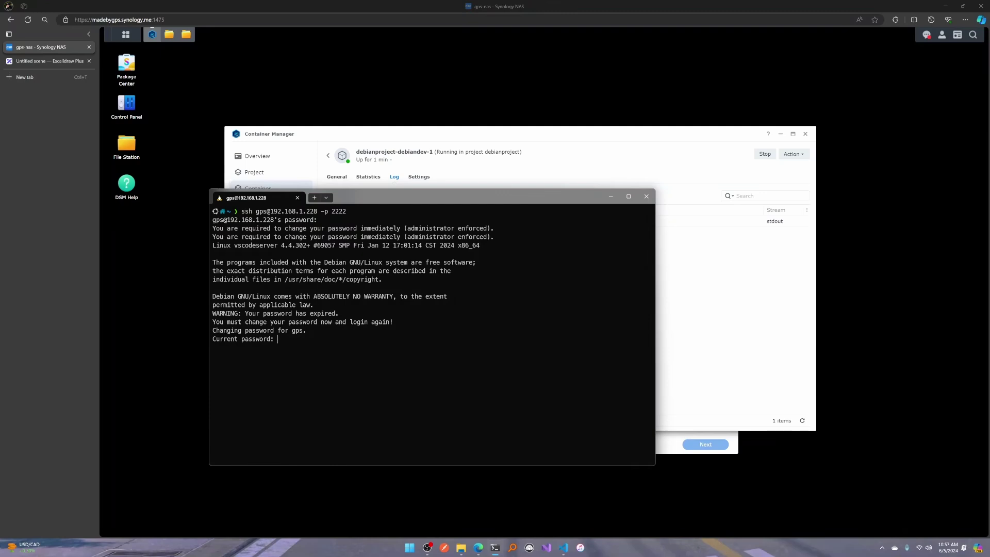
# Change the expired account password by entering the current password and entering the new password twice.
pyautogui.press('Return')
pyautogui.press('Return')
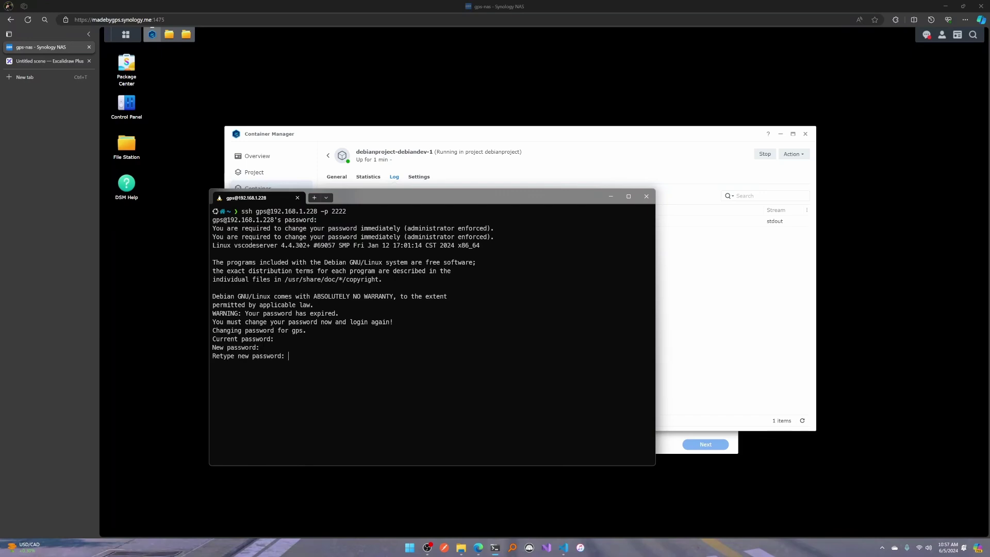
pyautogui.press('Return')
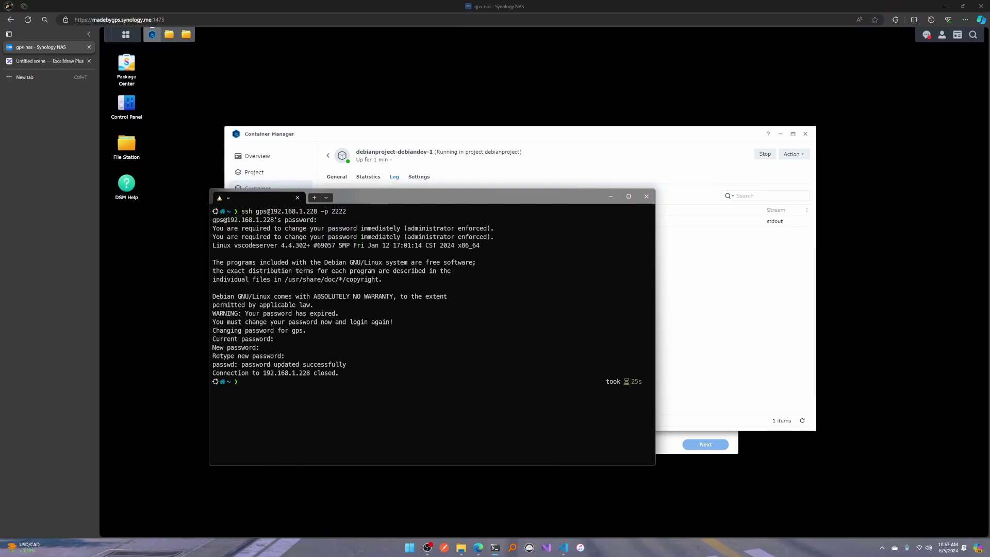
pyautogui.press('Up')
pyautogui.press('Return')
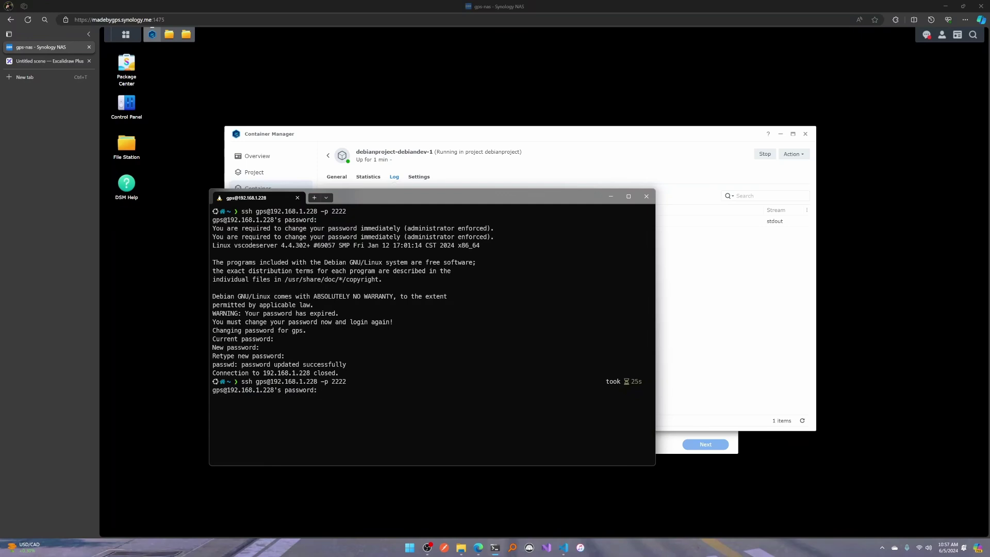
pyautogui.press('Return')
# Clear the SSH session's screen and print the working directory with pwd.
pyautogui.write('clear')
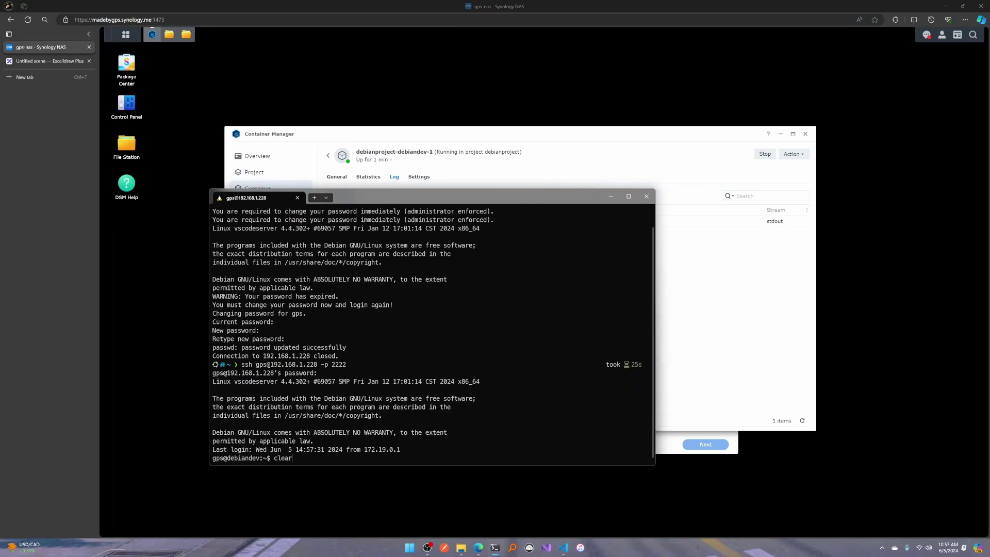
pyautogui.press('Return')
pyautogui.write('pwd')
pyautogui.press('Return')
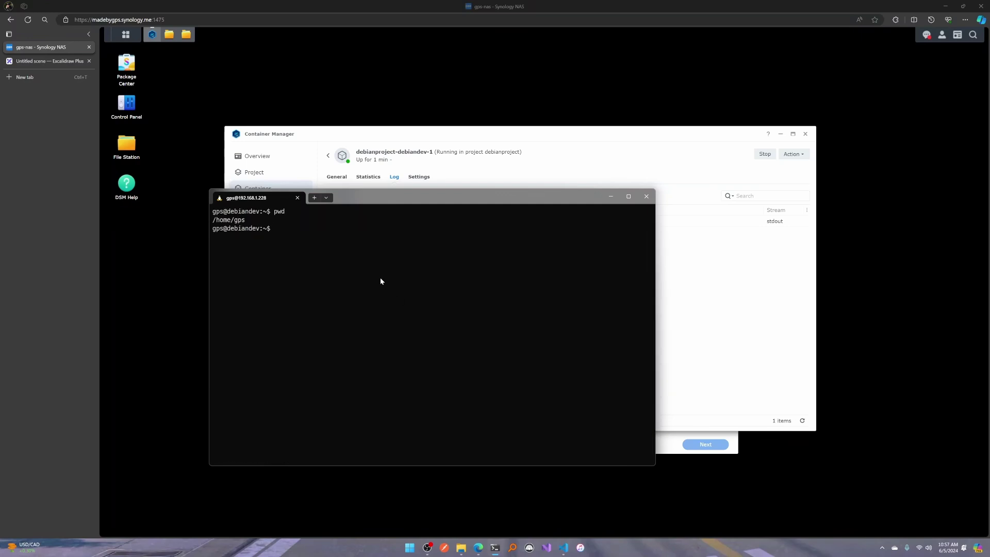